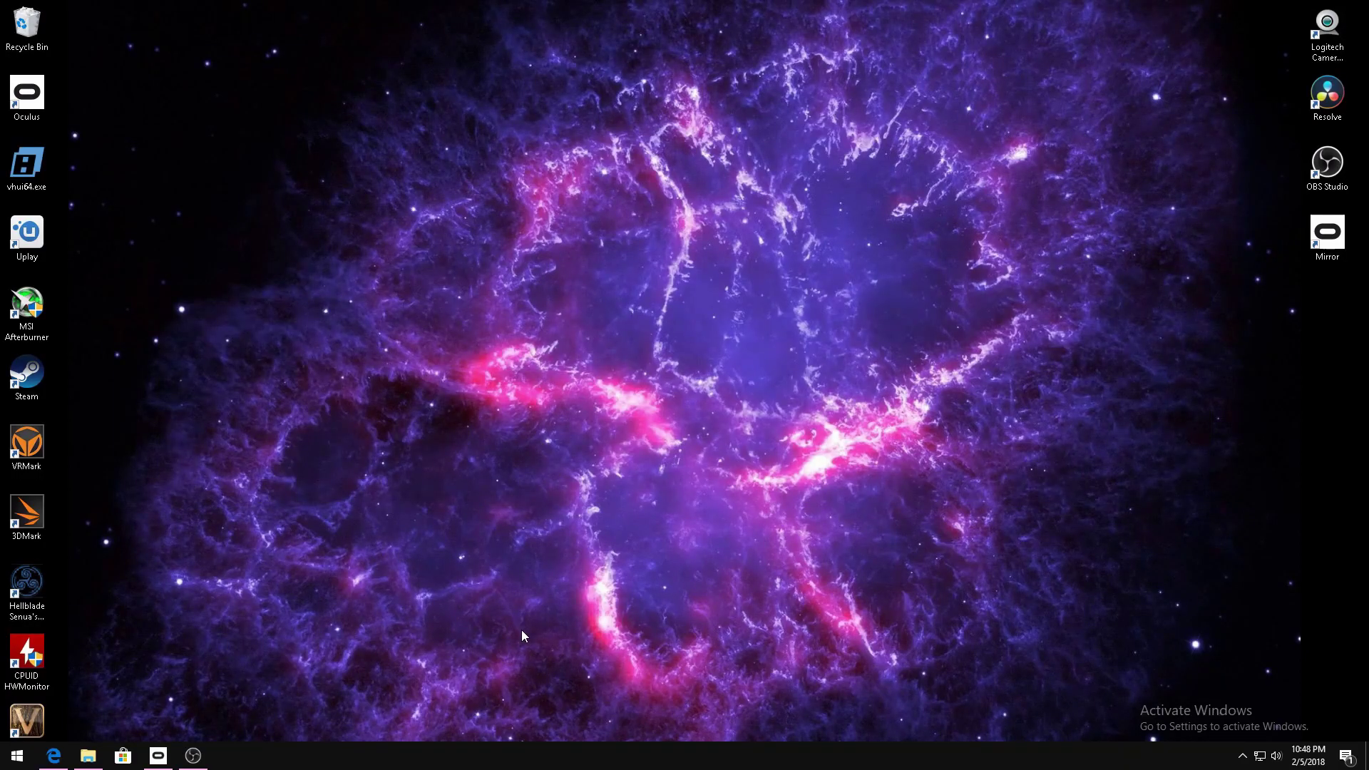
Uninstall the TPCAST connection assistant for Oculus from the Windows Apps & features list
right_click(22, 760)
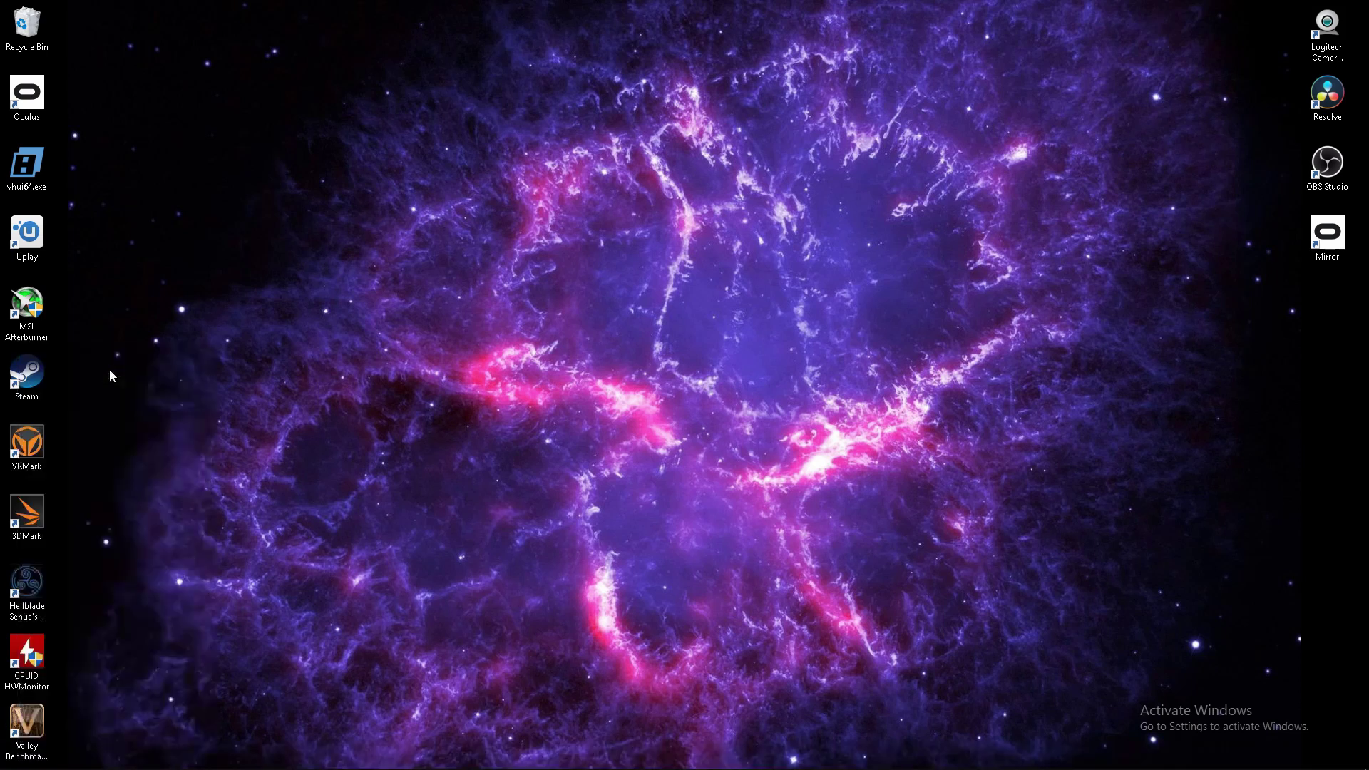
click(110, 372)
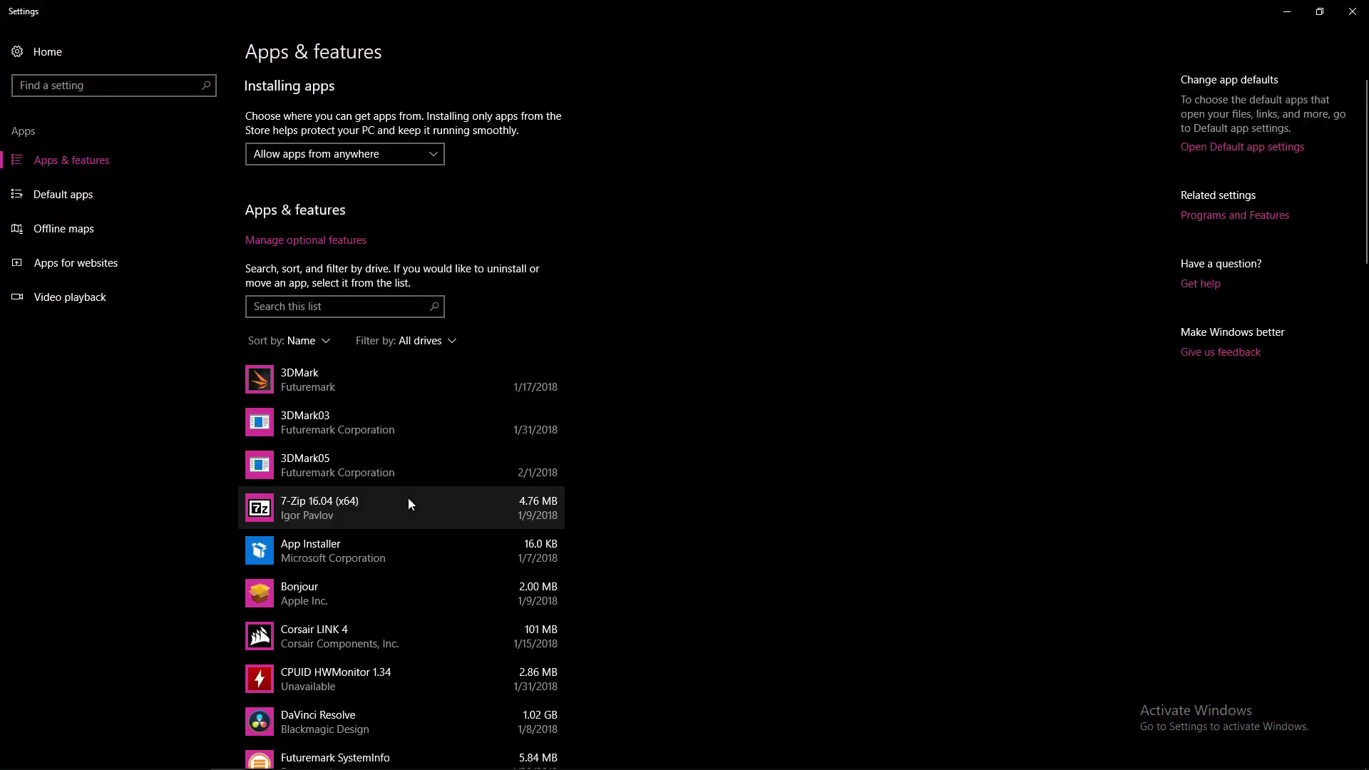
scroll(421, 510, down, 6)
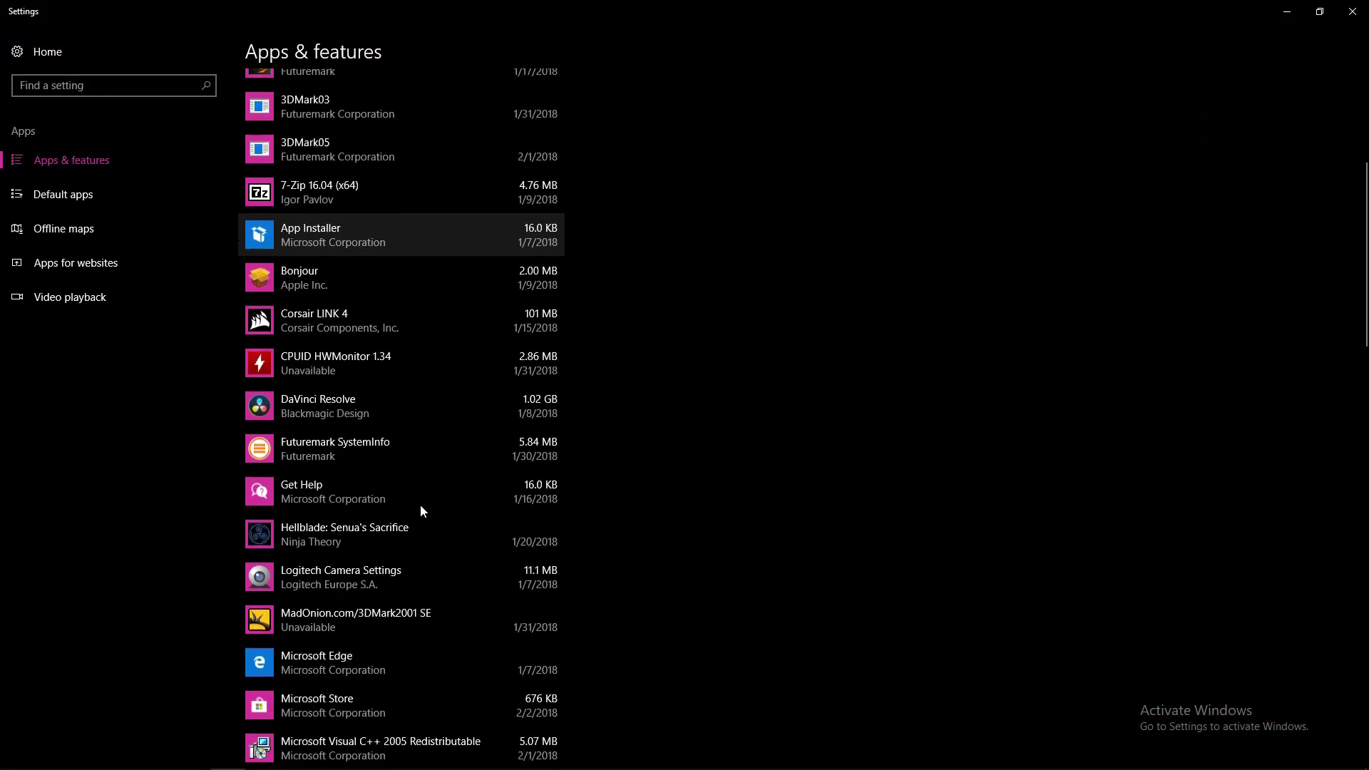
scroll(420, 511, down, 1)
scroll(421, 510, down, 10)
scroll(420, 506, down, 4)
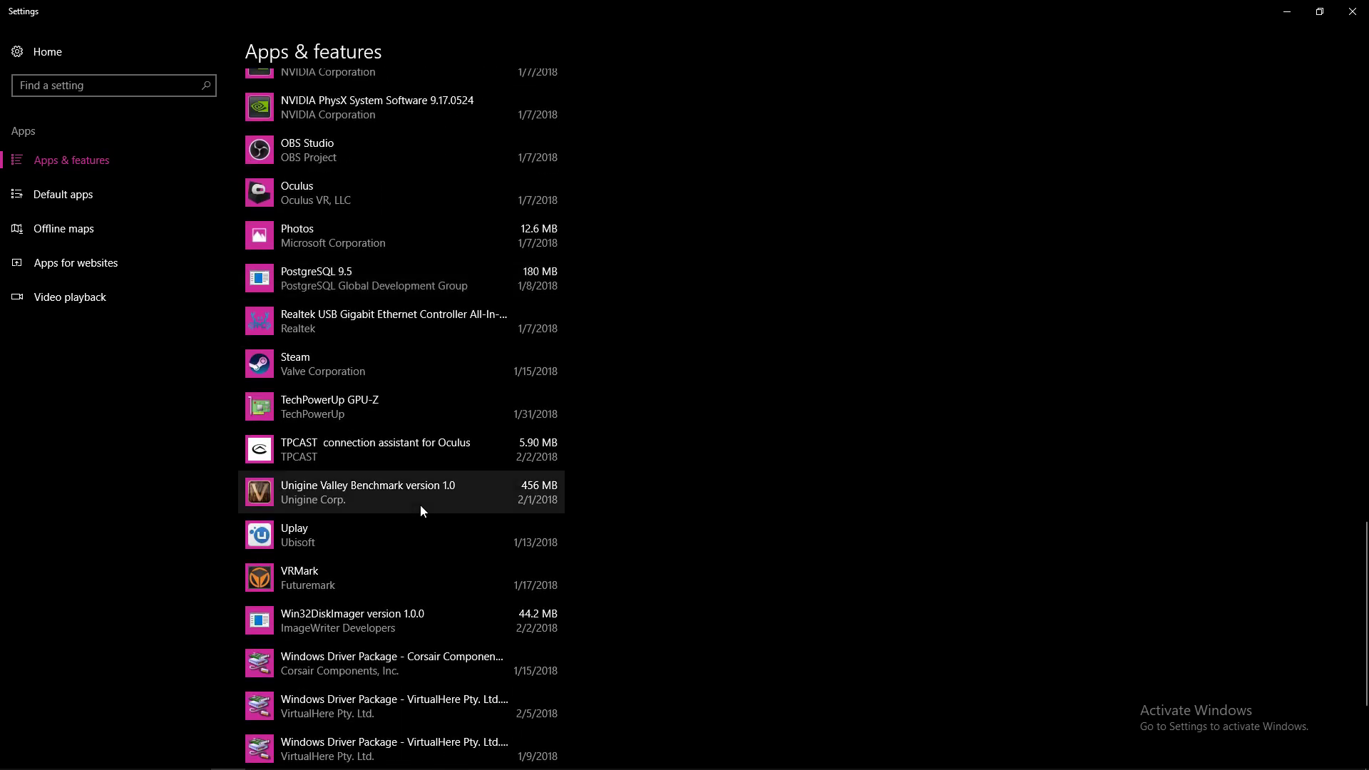
click(425, 458)
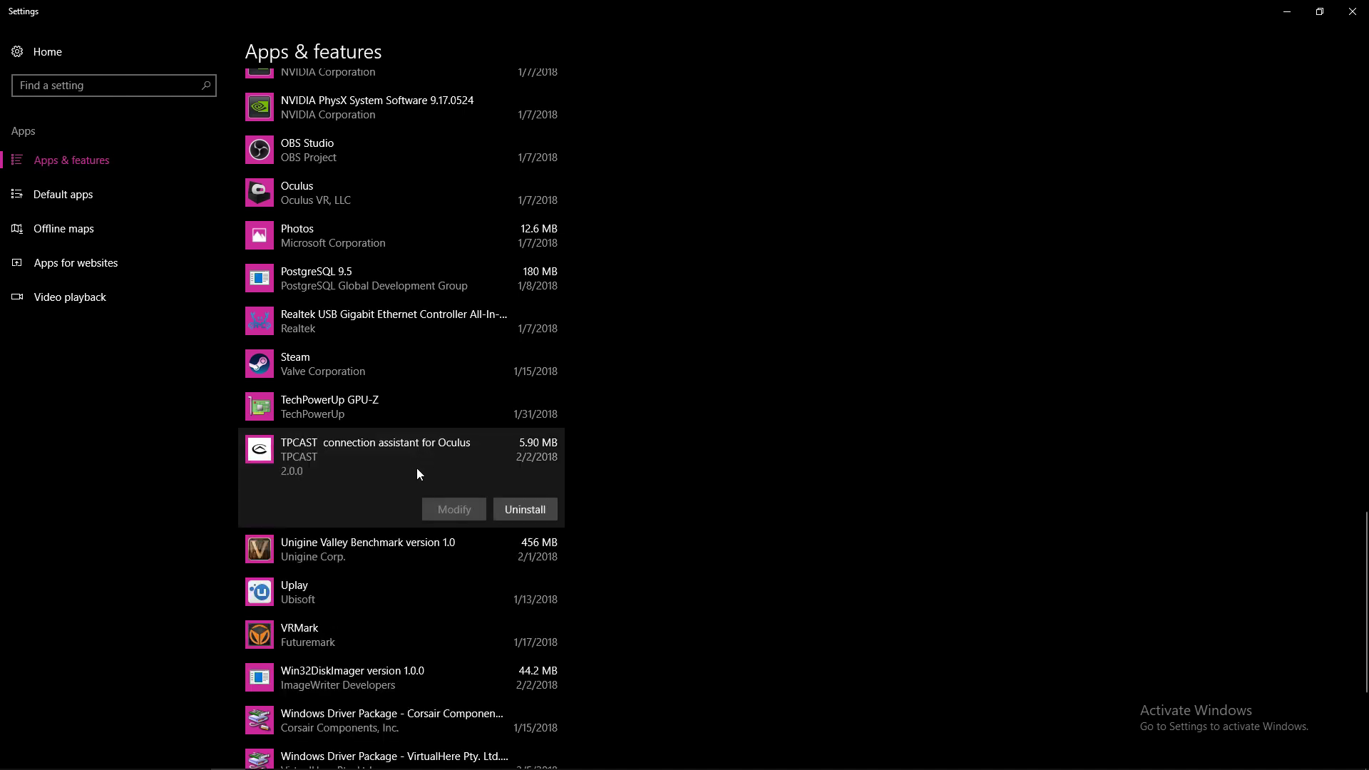
click(526, 509)
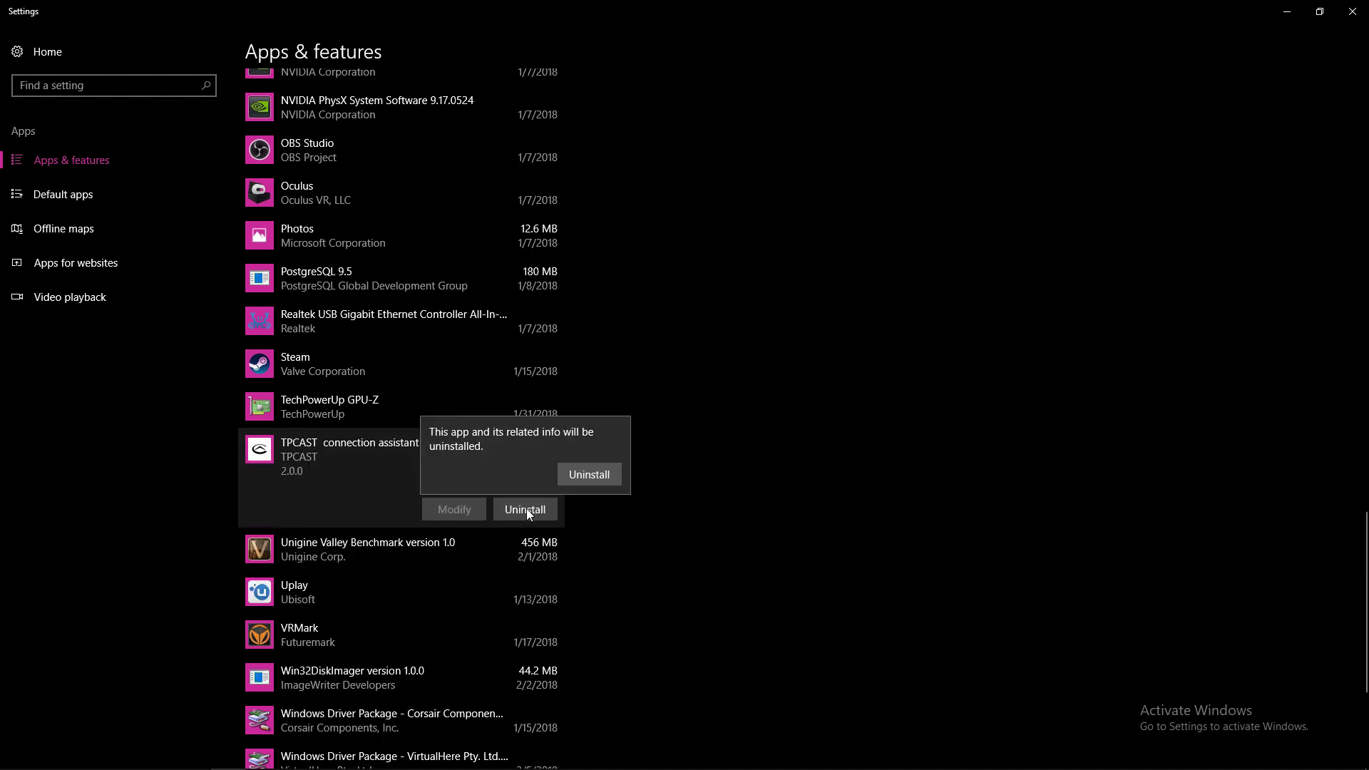
click(596, 479)
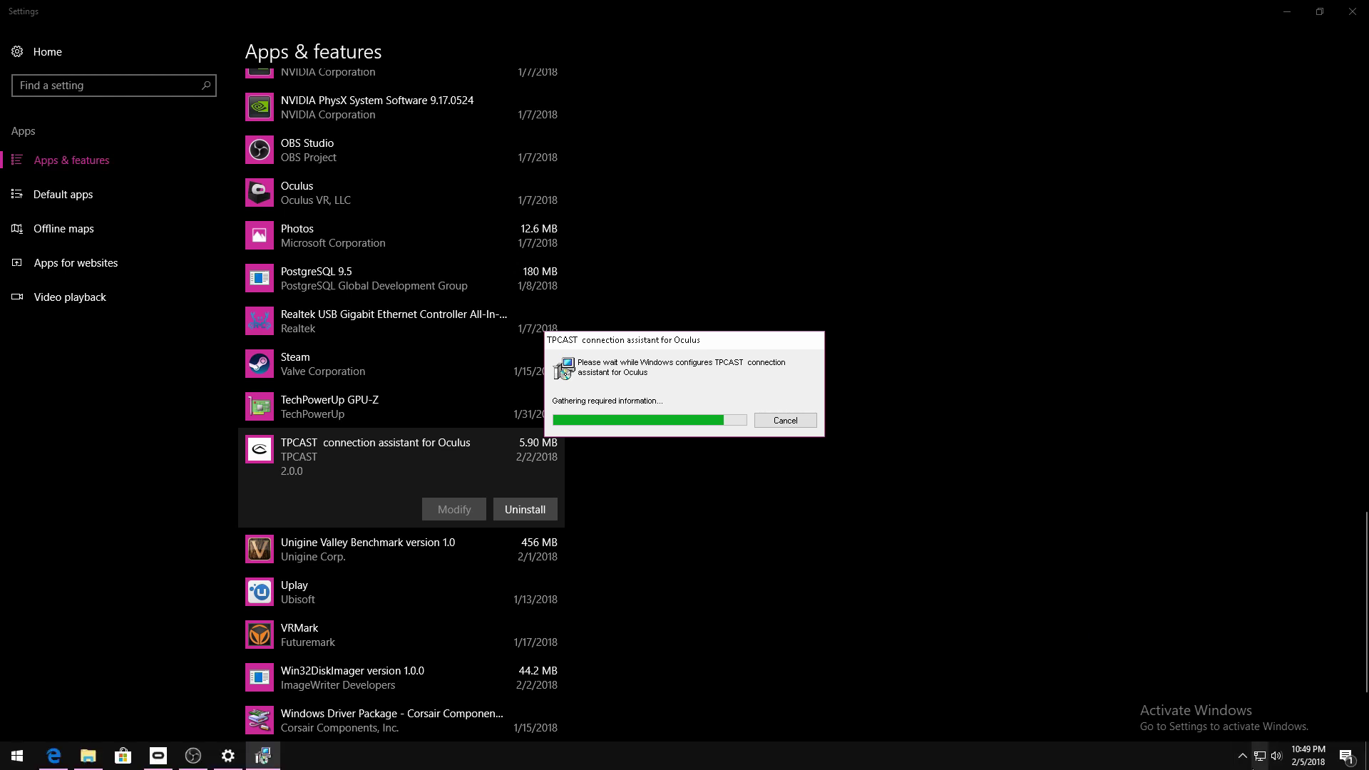
Check the hidden tray icons and choose to restart the system manually to finish the TPCAST removal
click(1243, 757)
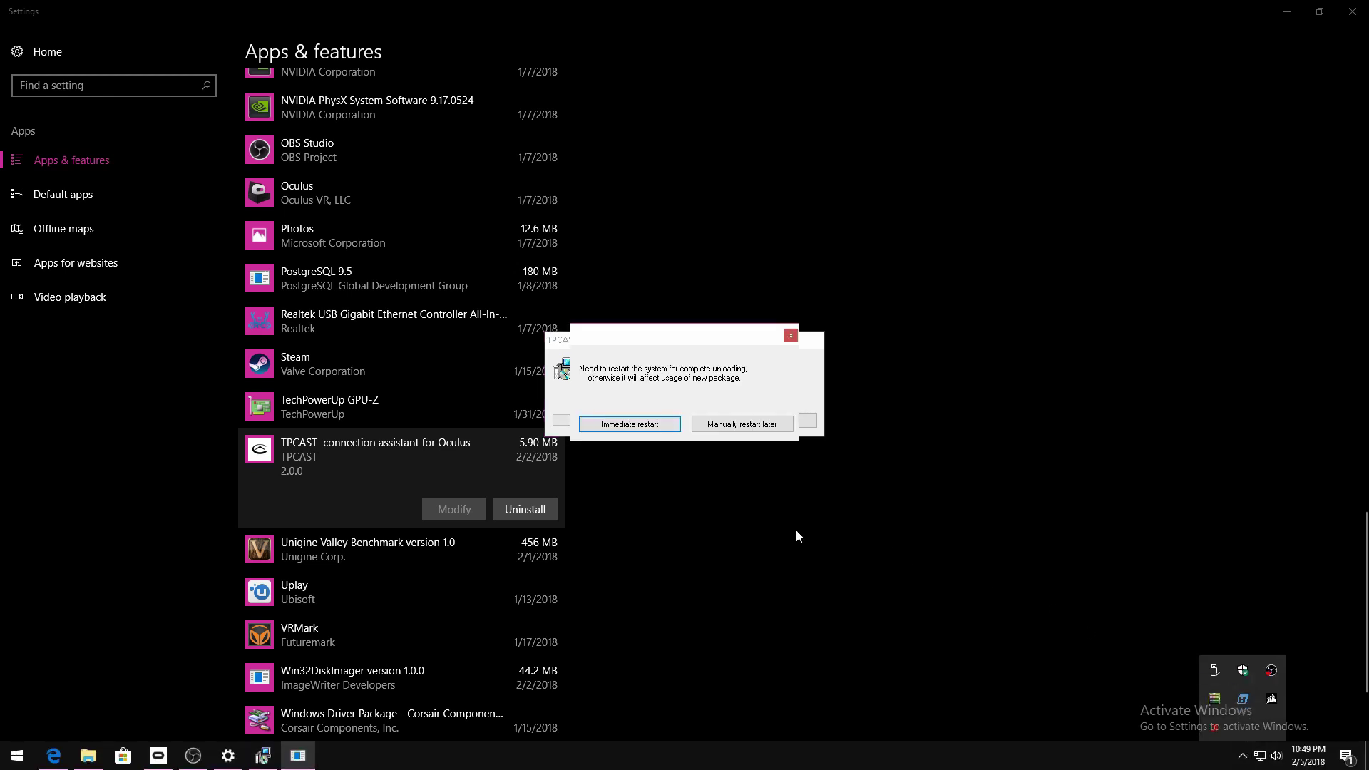
click(747, 423)
key(Return)
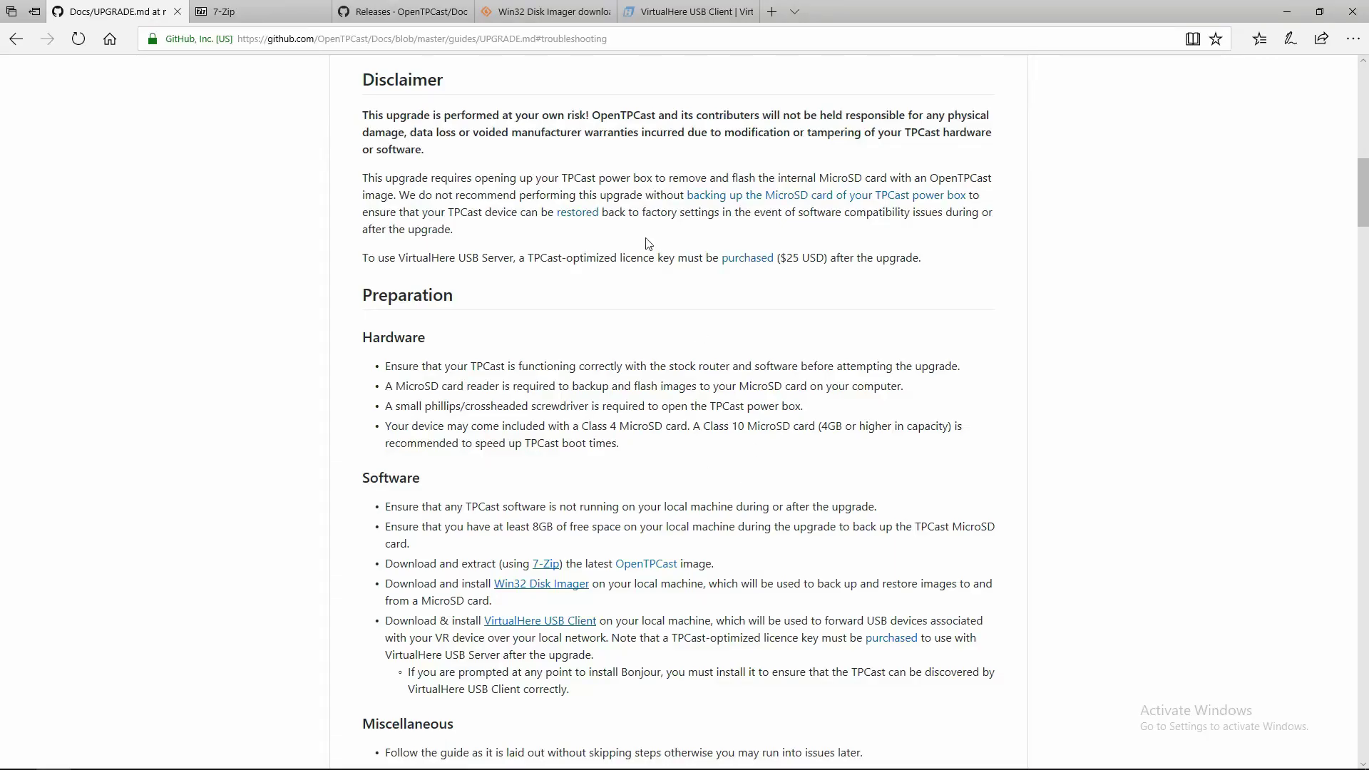
Switch to Edge and review the 7-Zip download page, including its list of supported Windows versions
click(251, 5)
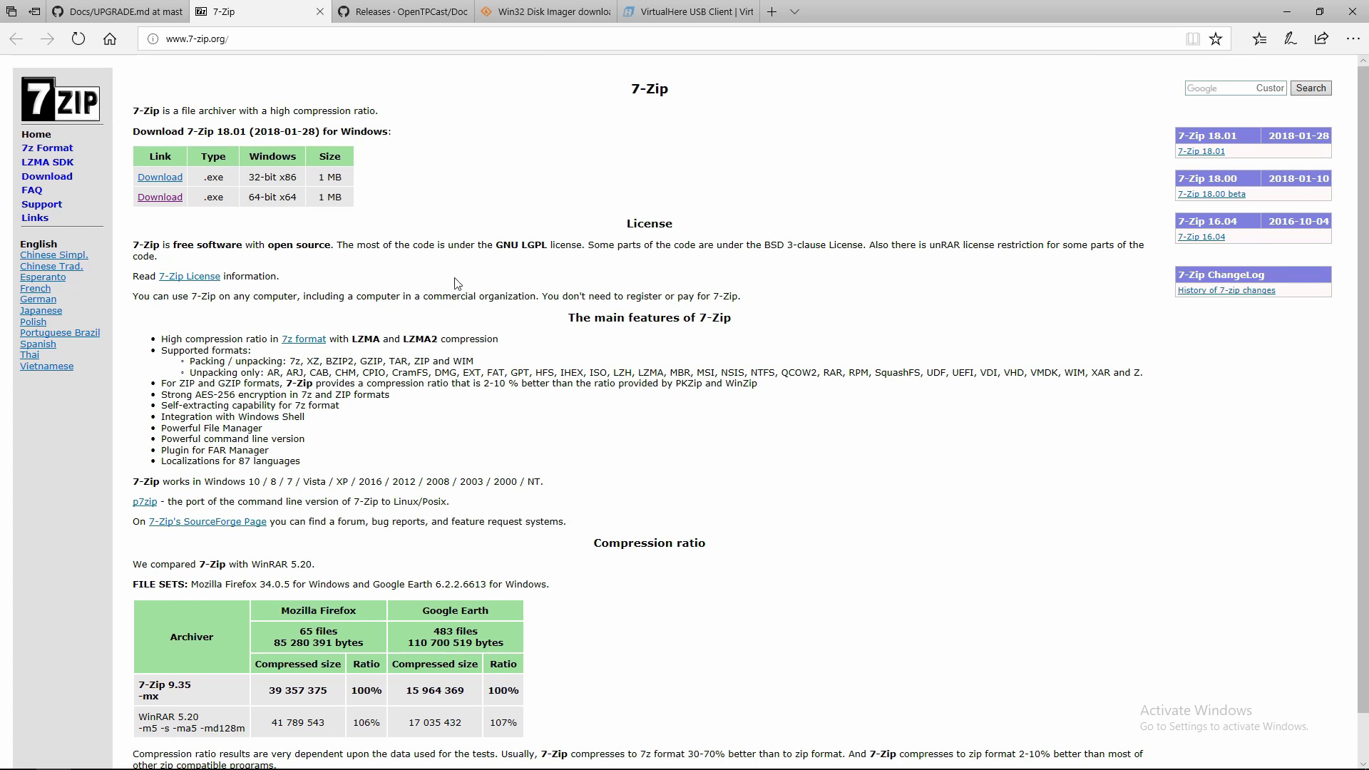
drag(233, 482, 588, 493)
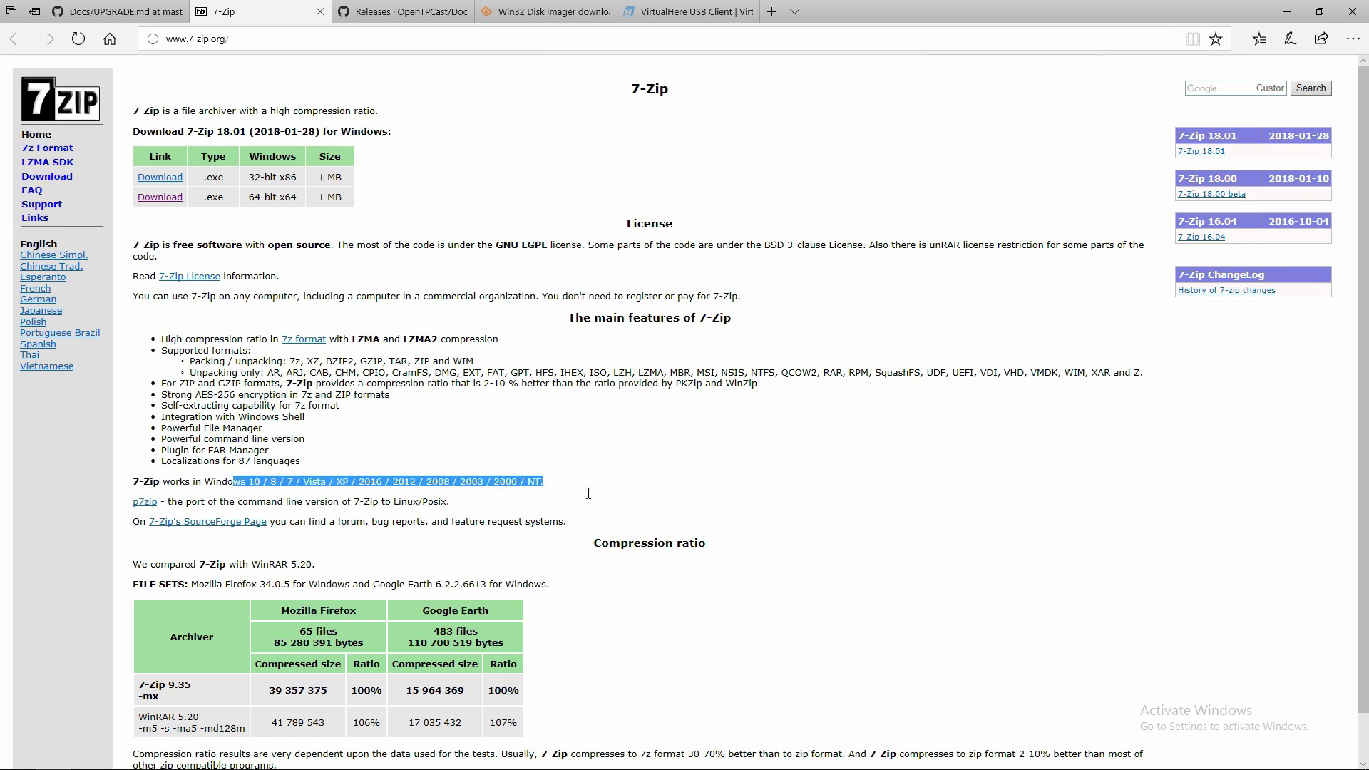
click(740, 488)
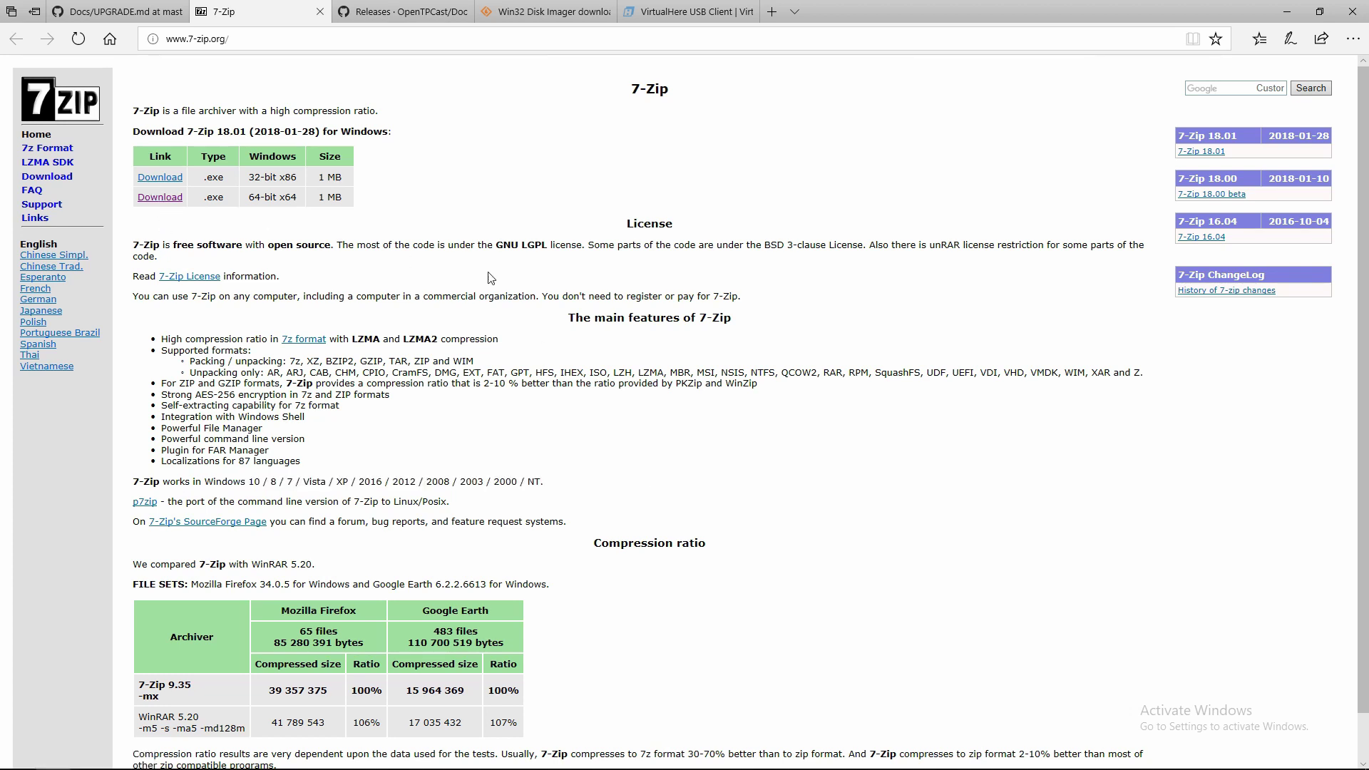
Review the Win32 Disk Imager project page on SourceForge
click(537, 14)
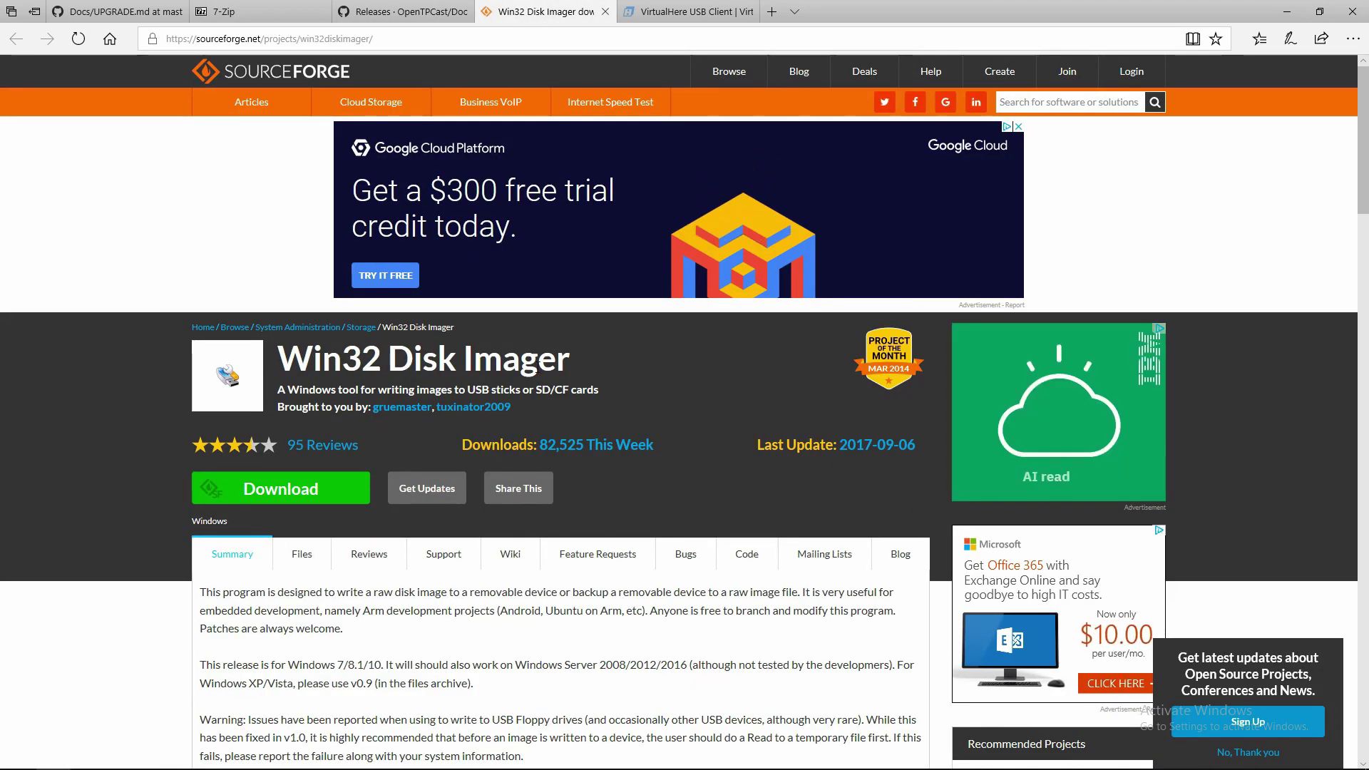
drag(279, 365, 594, 362)
click(665, 369)
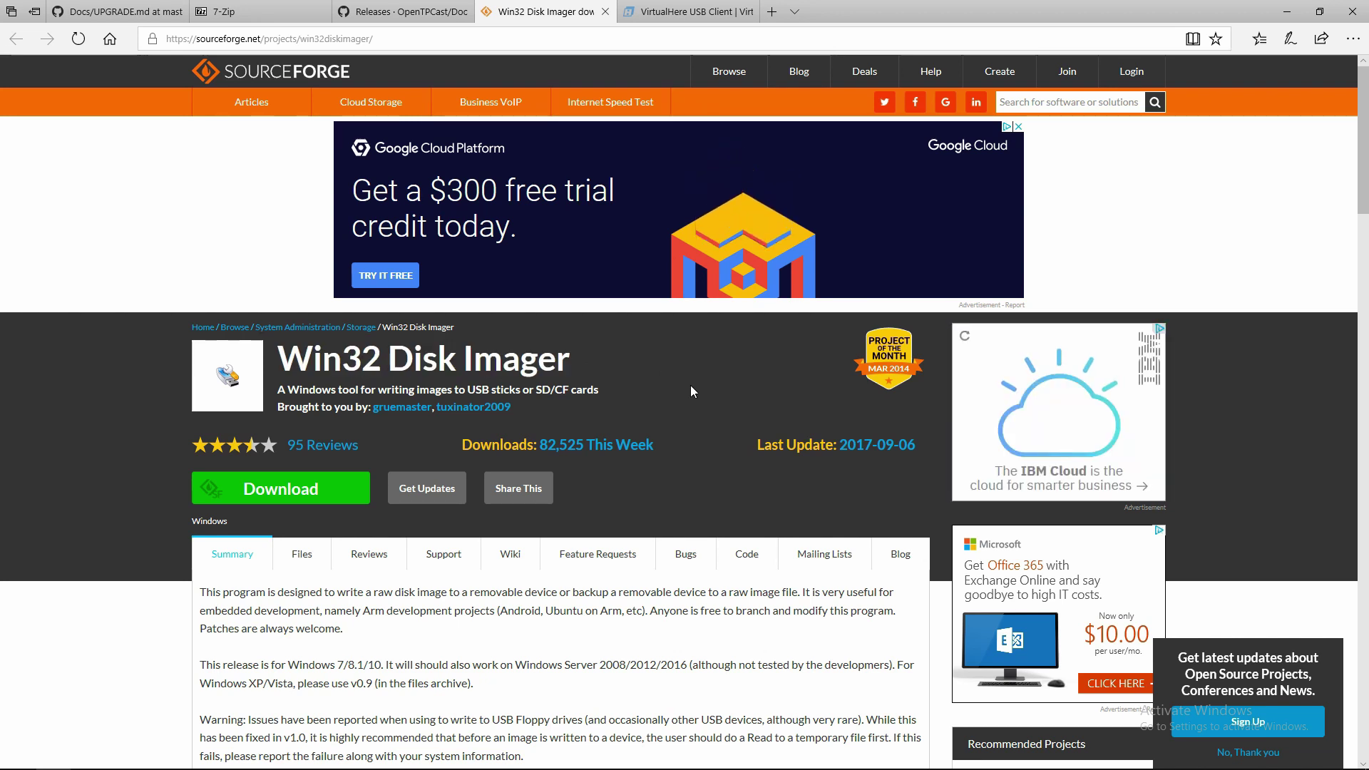
Look up the Windows download links for the VirtualHere USB Client on its client software page
click(648, 15)
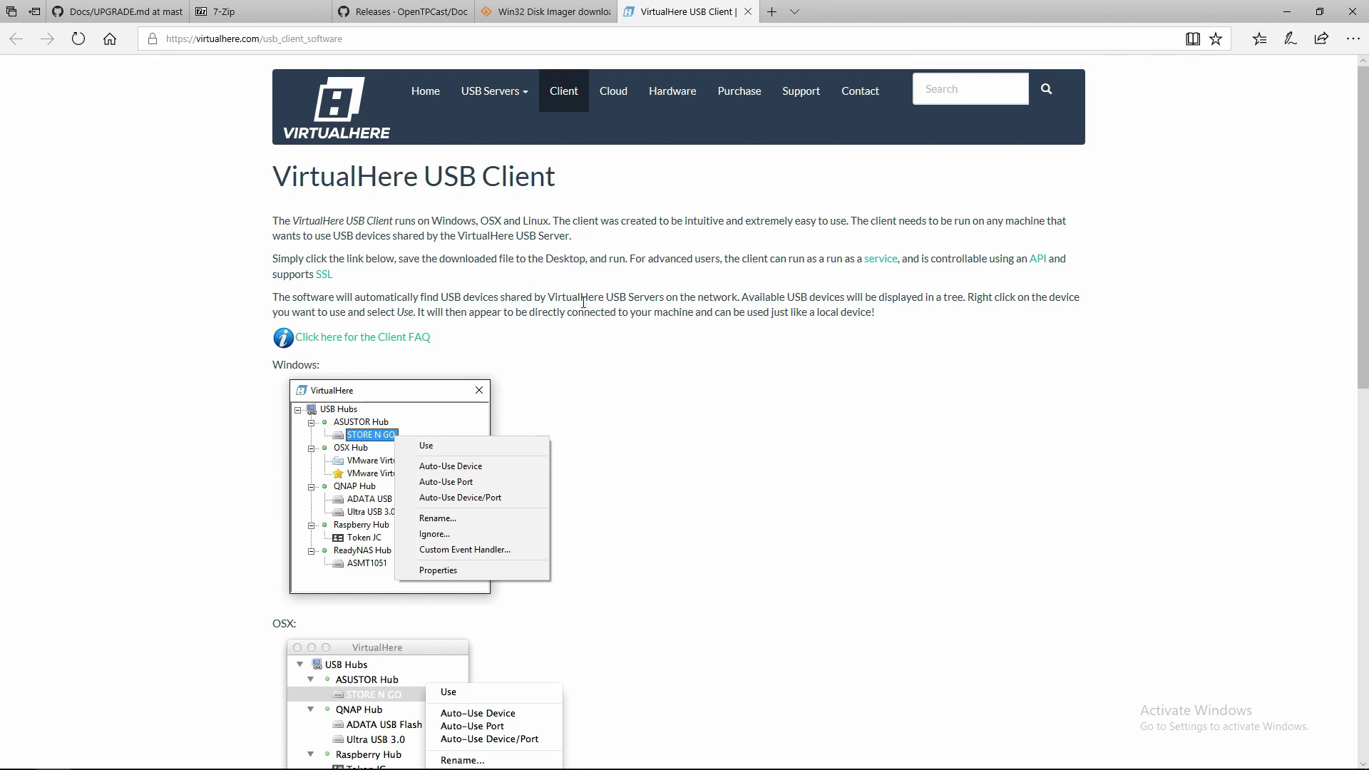
scroll(626, 353, down, 10)
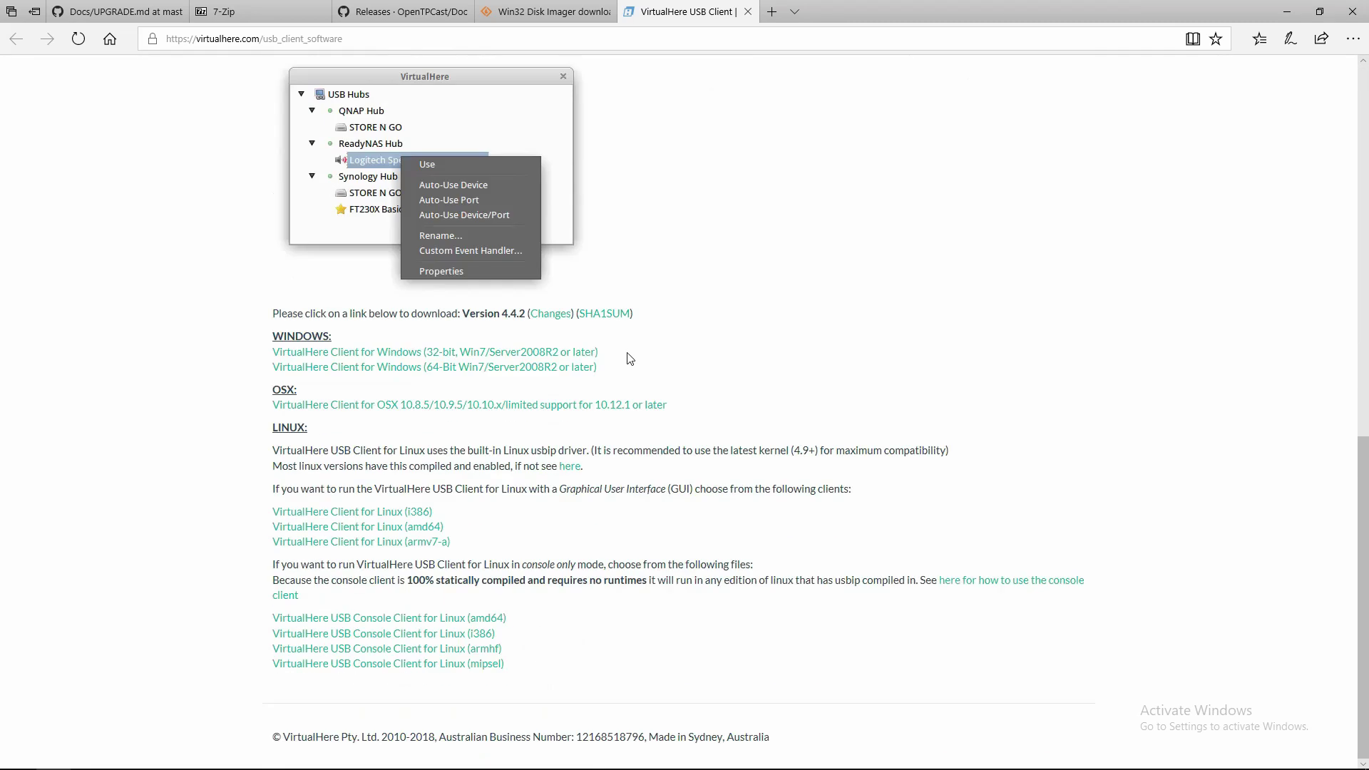
drag(634, 370, 264, 318)
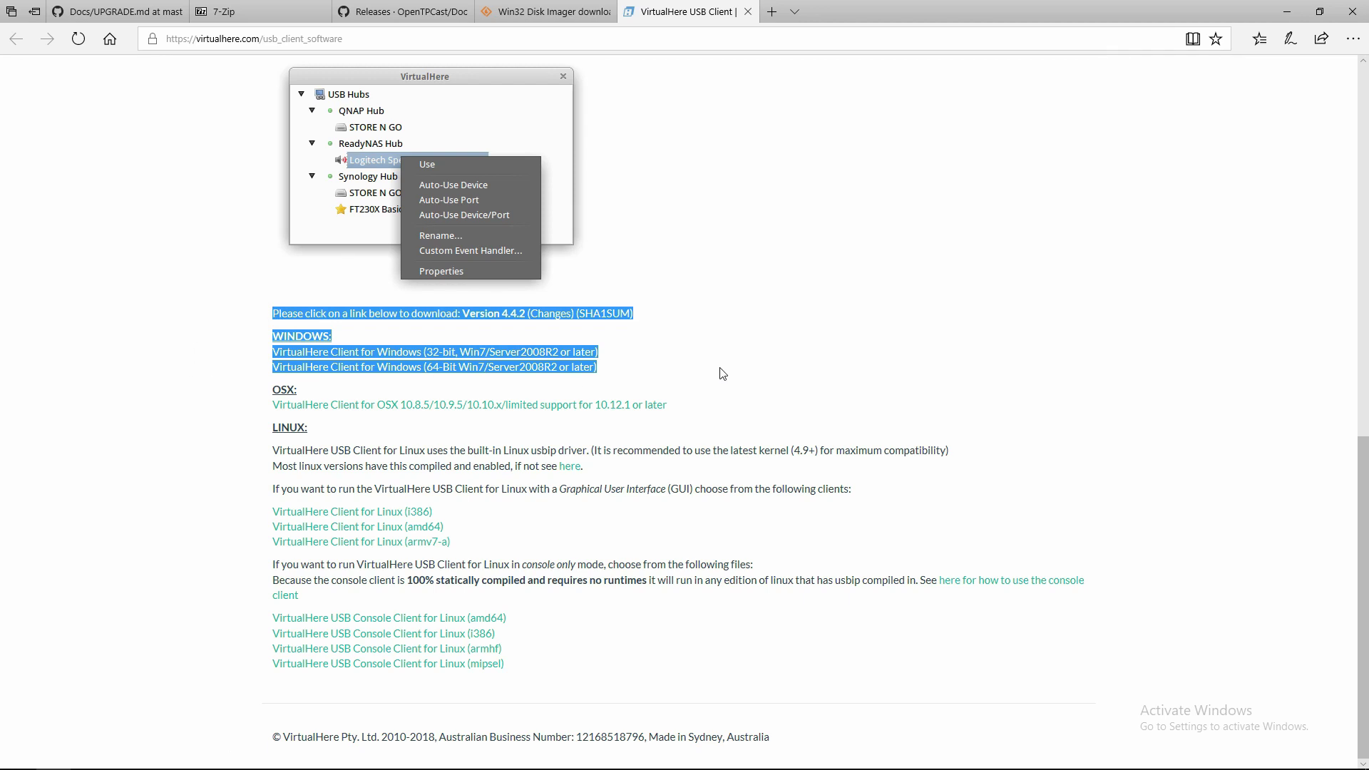
click(704, 383)
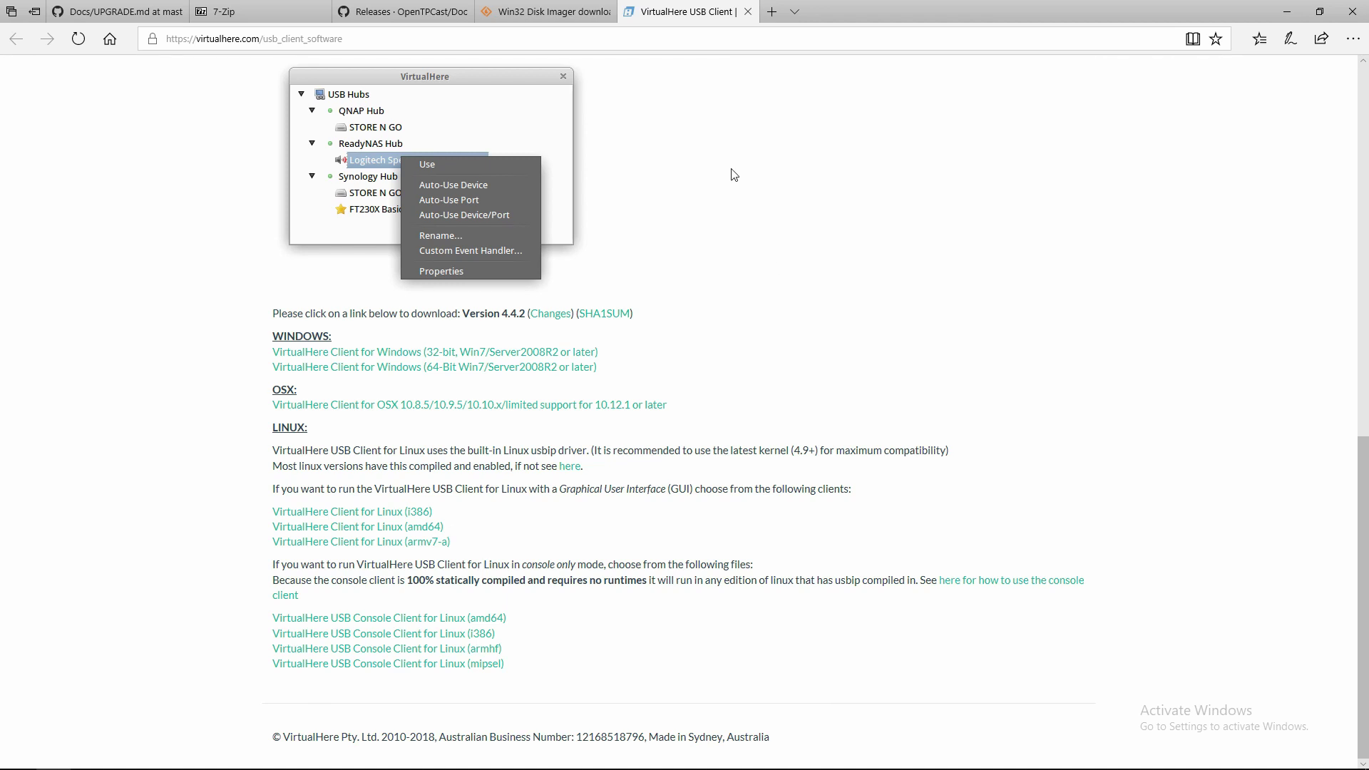
View the OpenTPCast release assets on GitHub, including opentpcast-2-0-0.7z, and minimize the browser
click(366, 13)
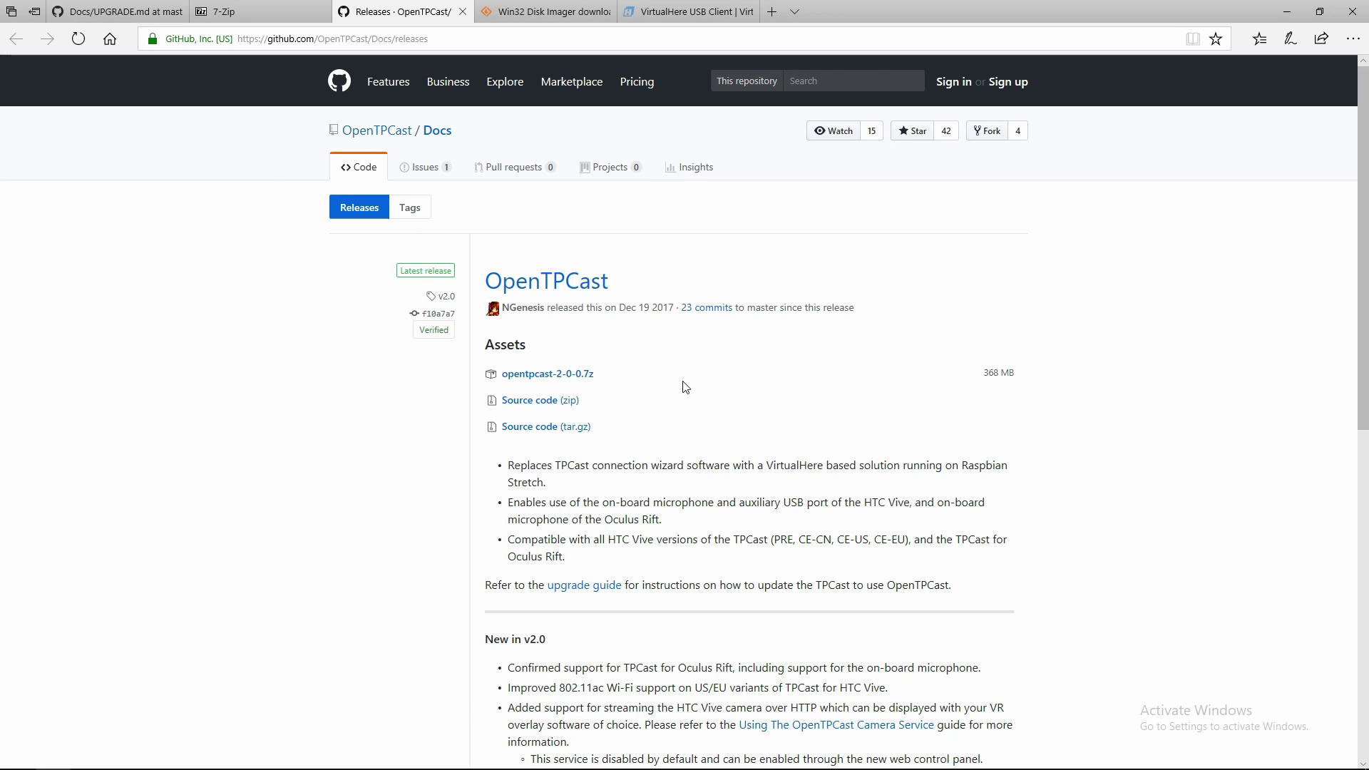
click(1284, 11)
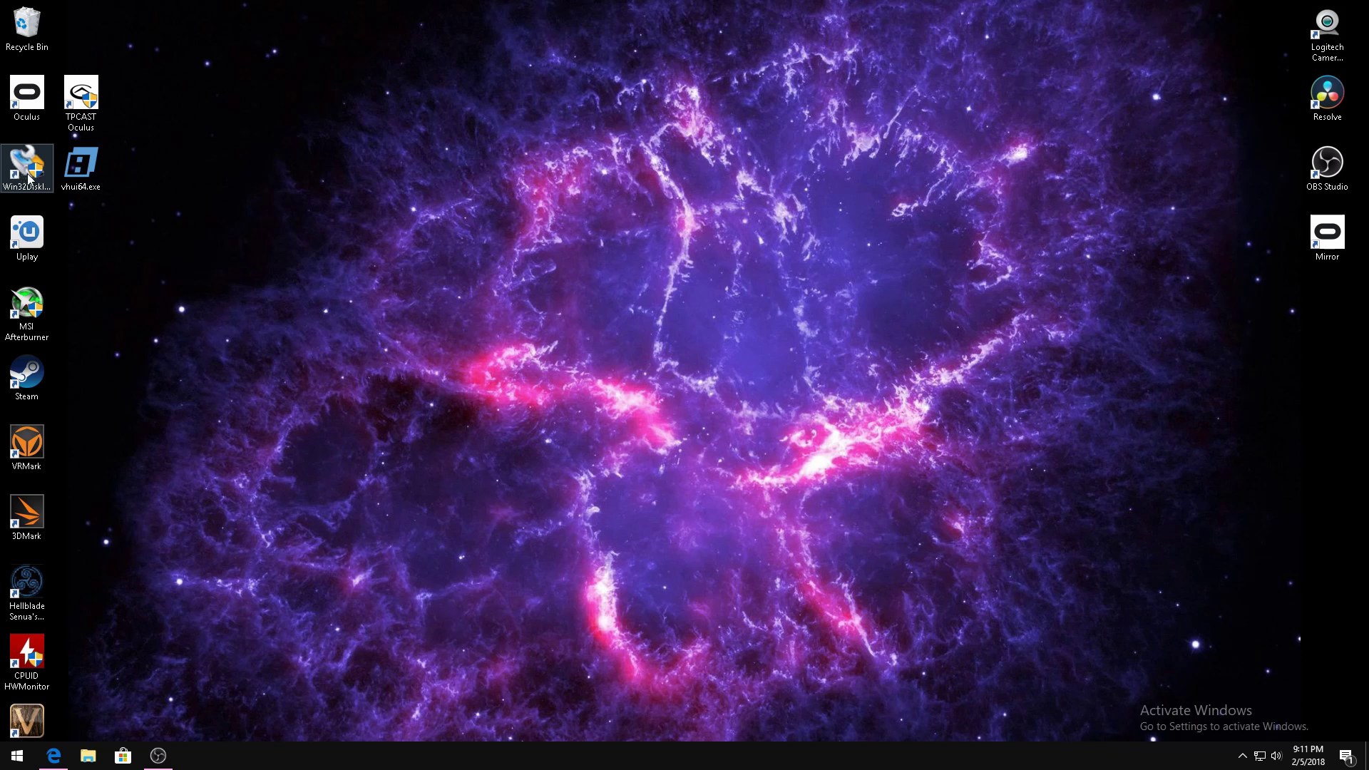
Set the Win32 Disk Imager shortcut apart on the desktop, launch the program and choose D:\ as the target device
drag(26, 167, 244, 167)
double_click(246, 178)
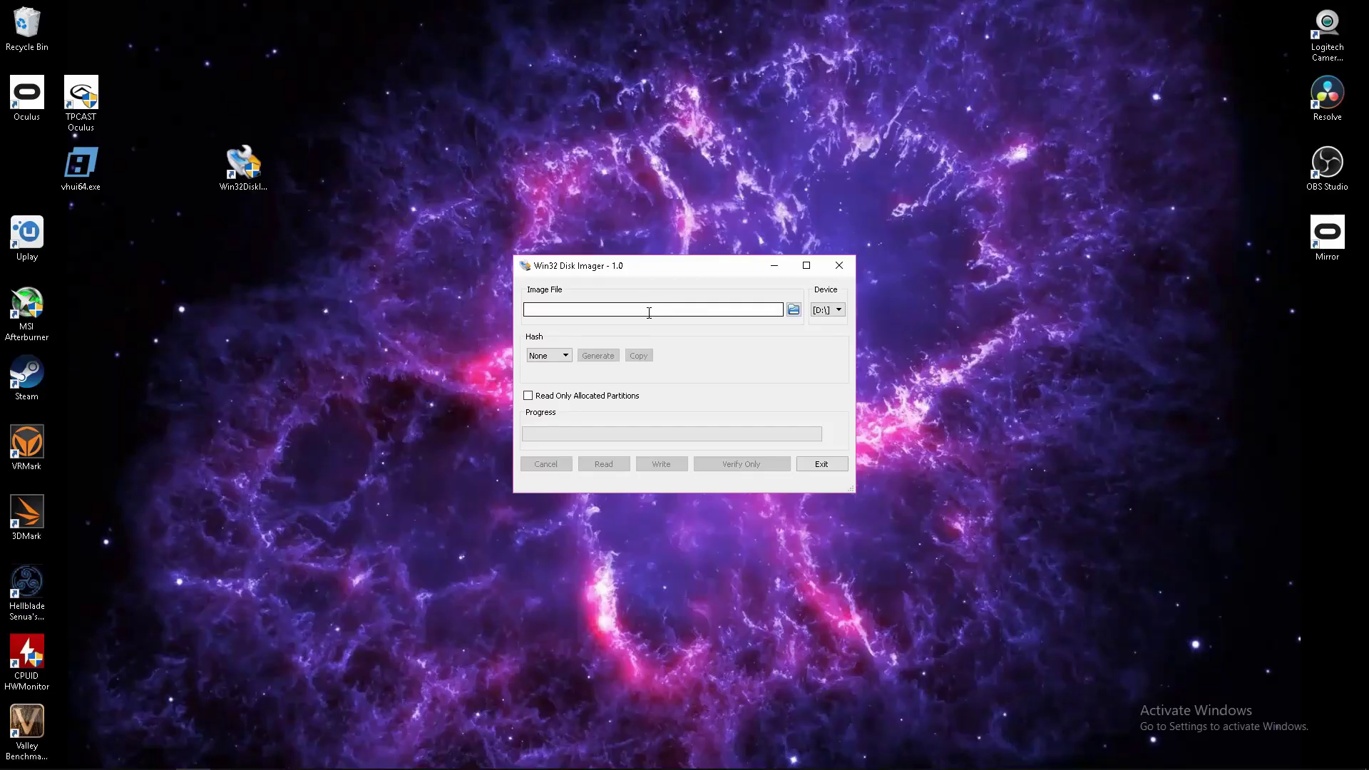
click(840, 310)
click(840, 315)
Load opentpcast.img from the Downloads subfolder OPENTPCAST\opentpcast-2-0-0 as the image file
click(794, 311)
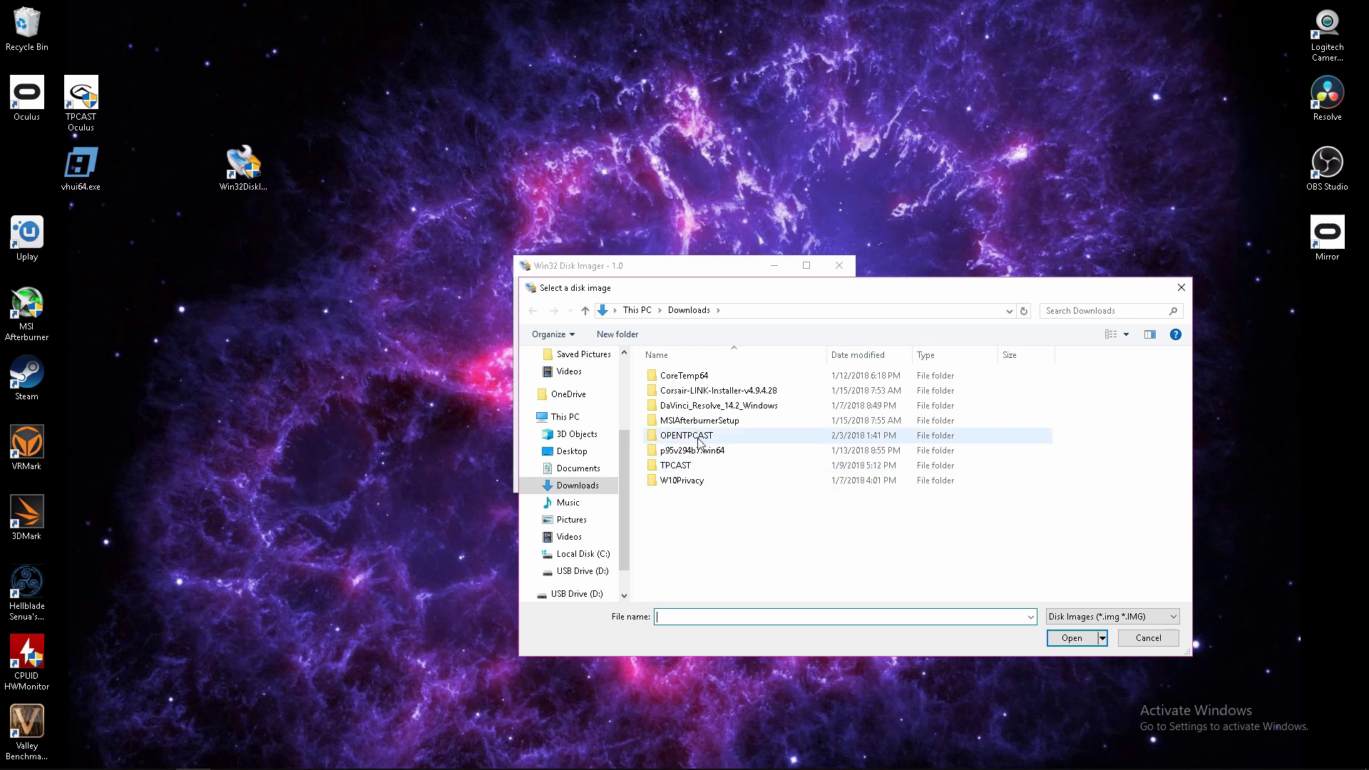
double_click(686, 436)
double_click(693, 376)
click(691, 382)
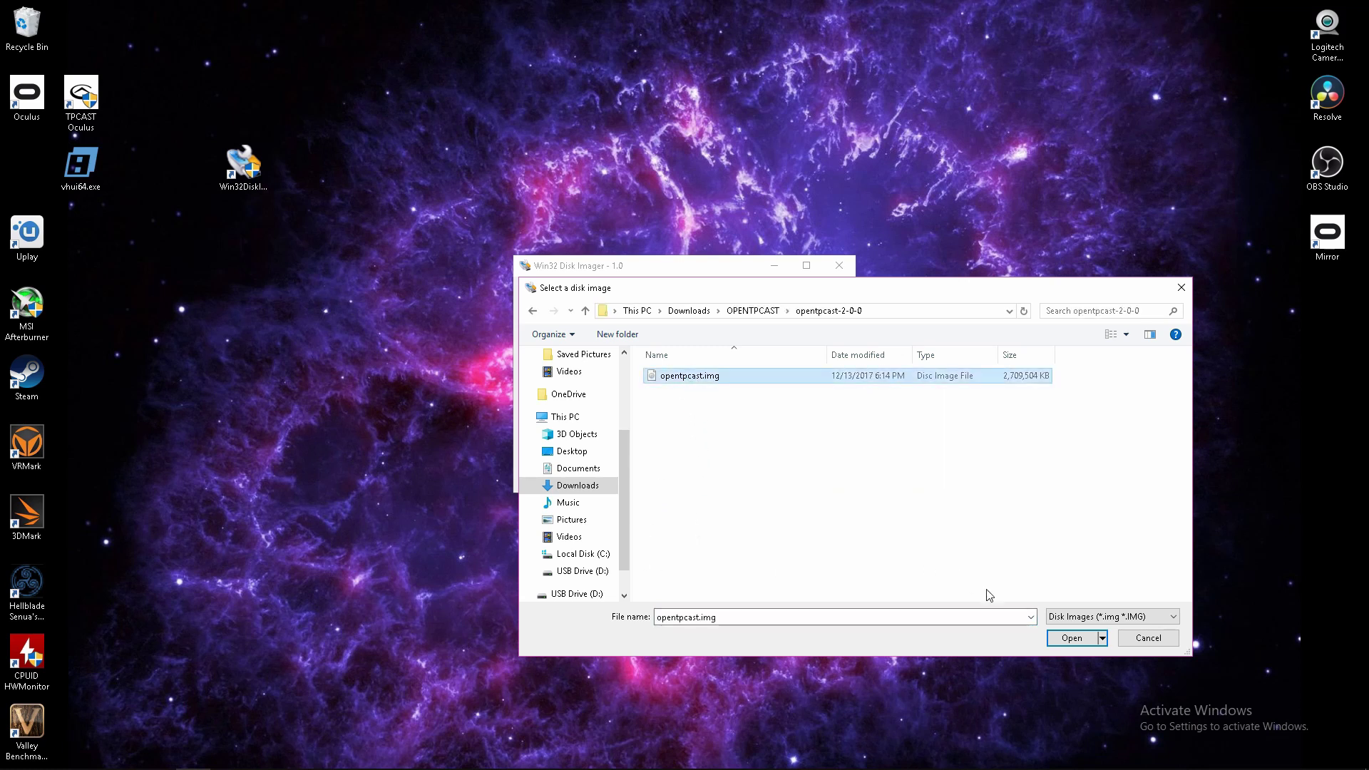
click(1067, 639)
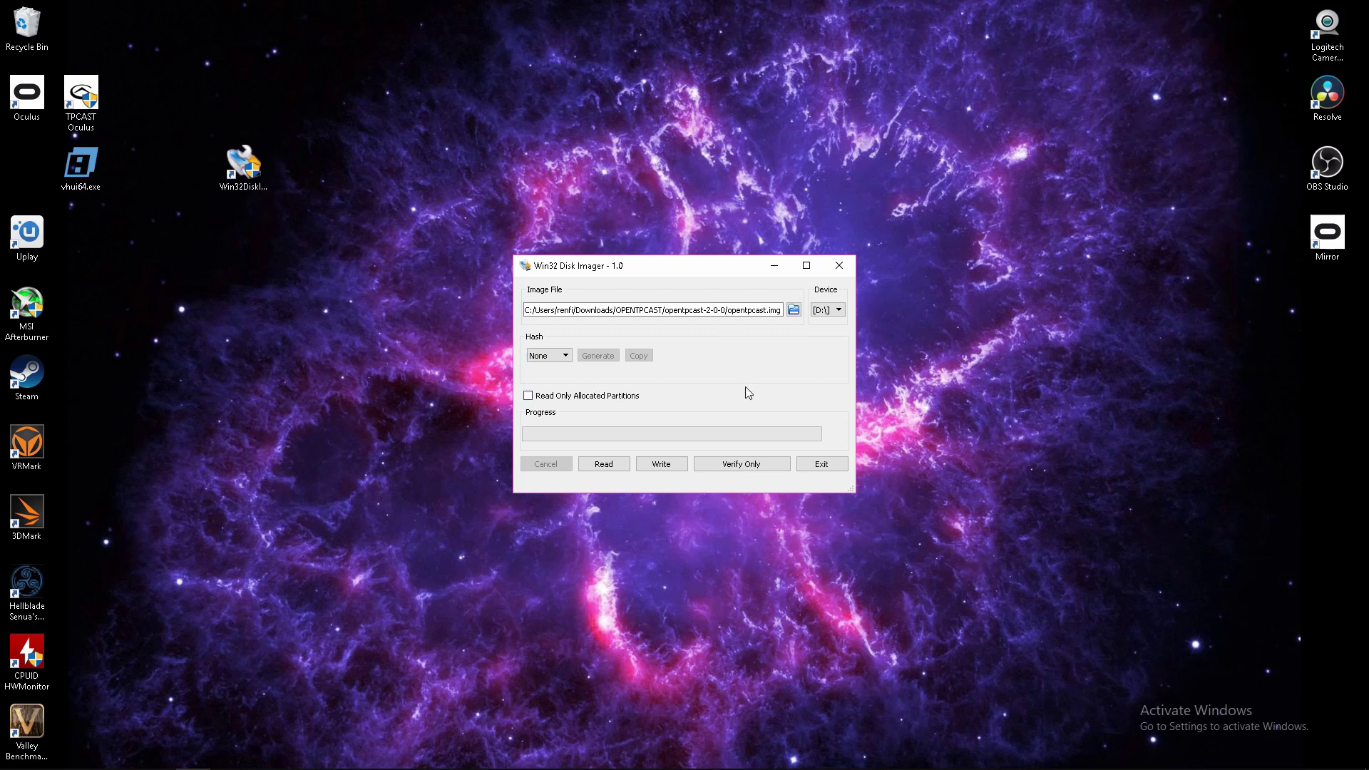
Start writing the OpenTPCast image to device D:\, decline the overwrite confirmation and exit Win32 Disk Imager
click(657, 465)
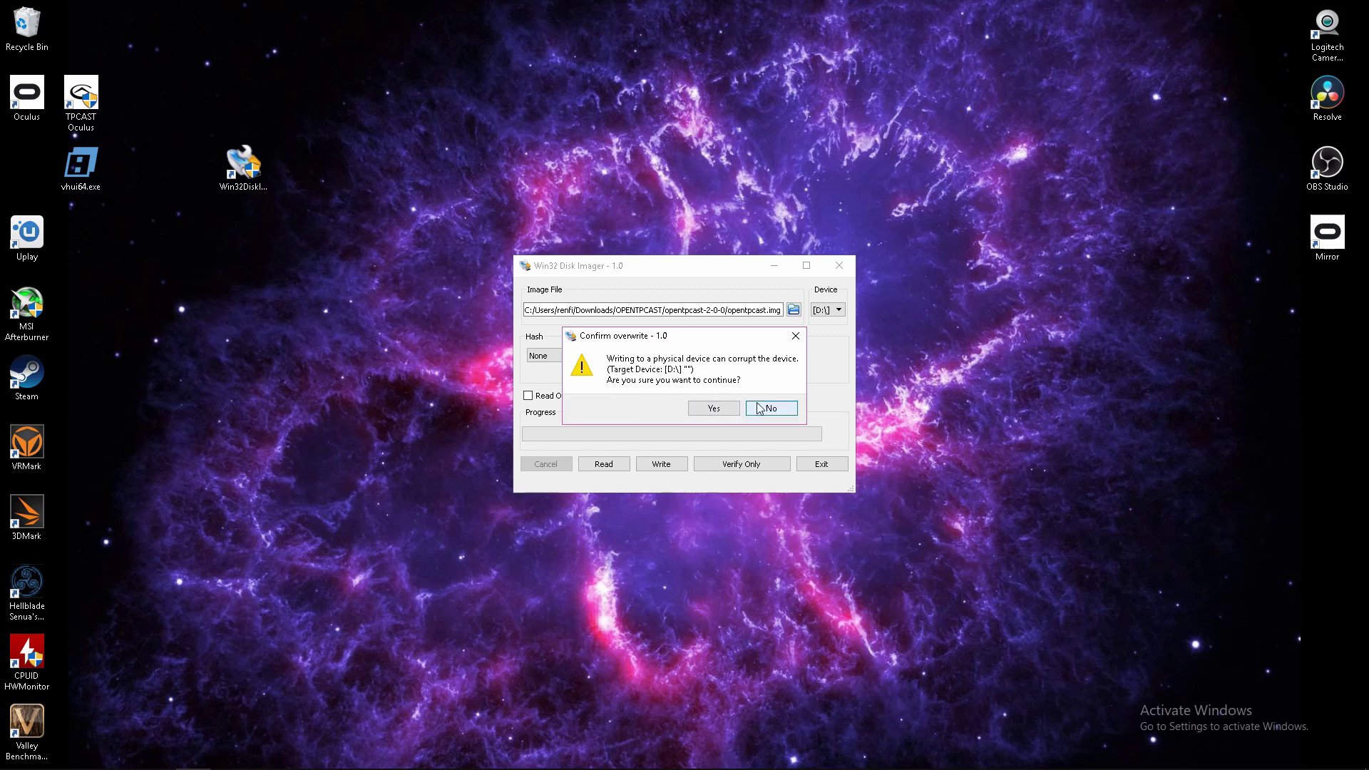
click(789, 409)
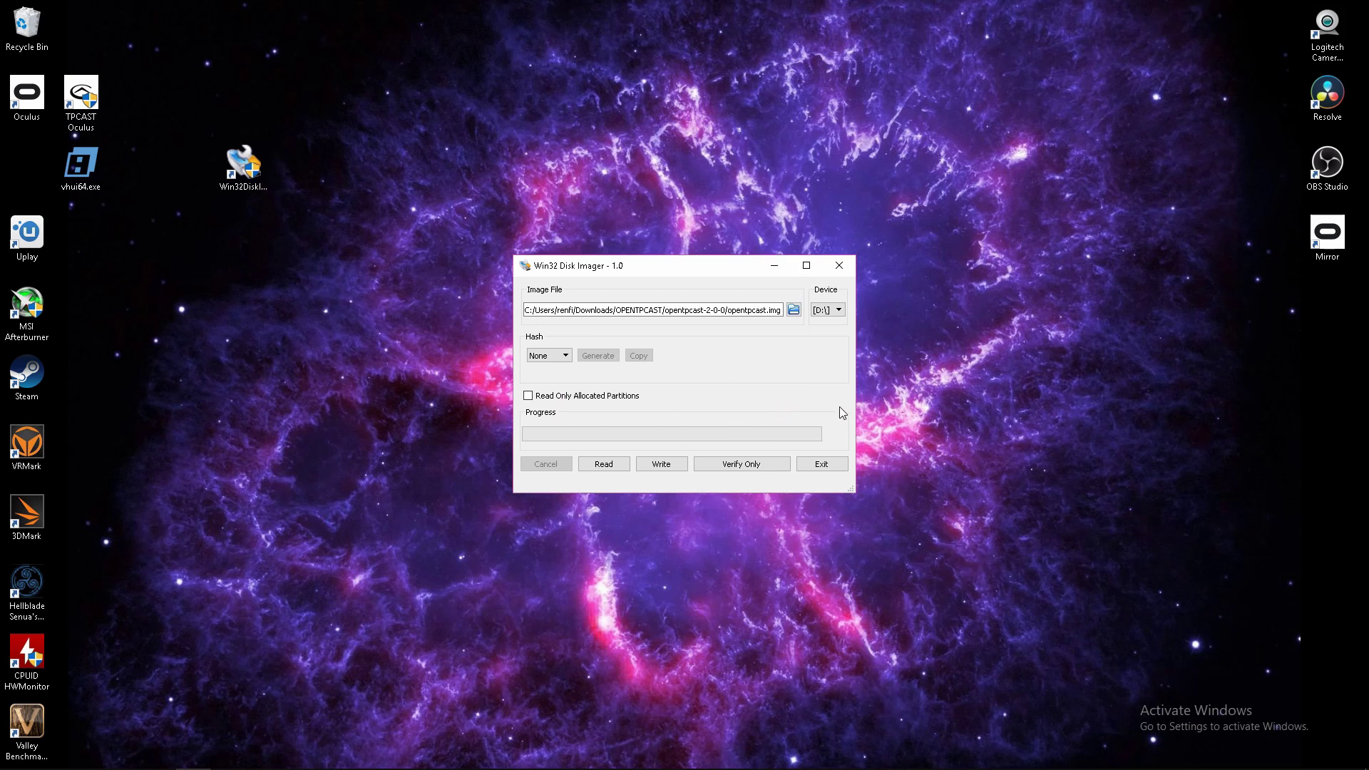
click(841, 466)
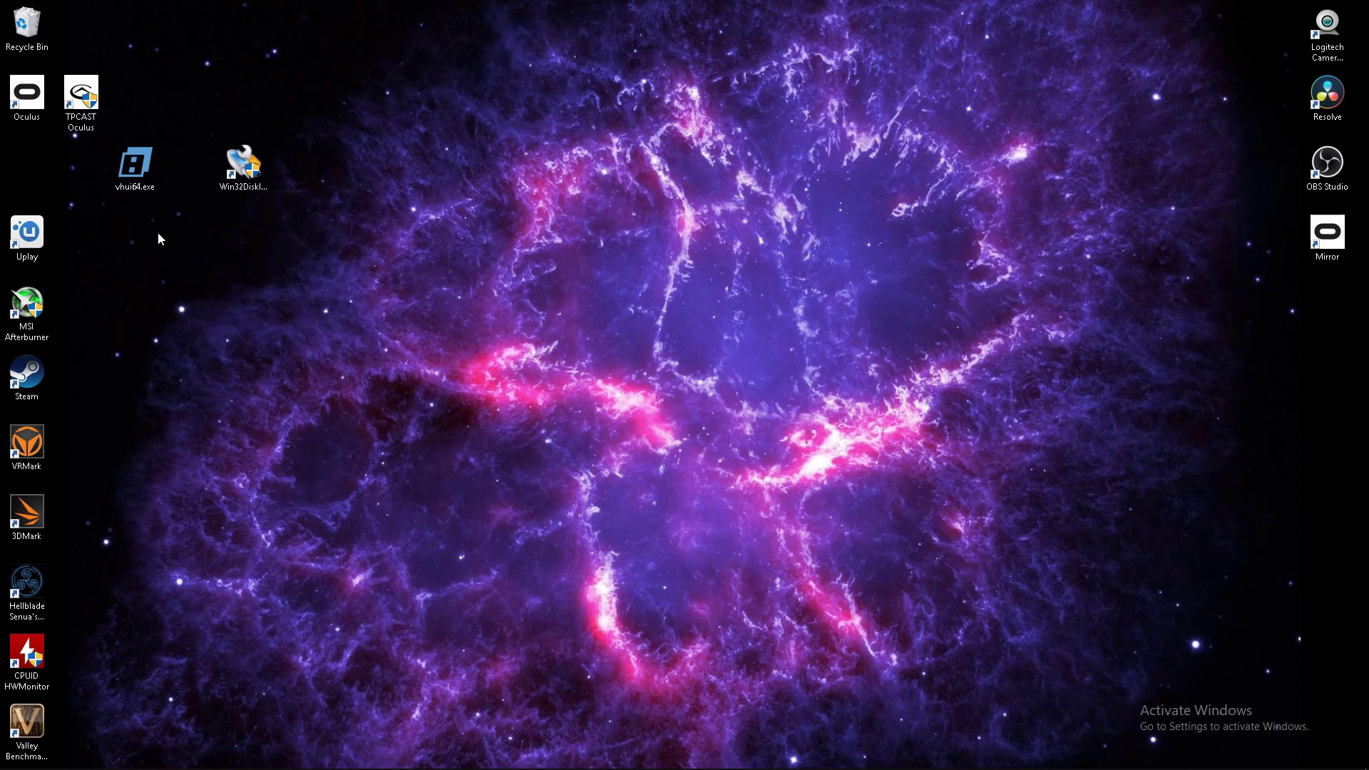
Launch the VirtualHere client (vhui64.exe) and expand USB Hubs and the TPCast hub to list their devices
click(125, 164)
double_click(126, 164)
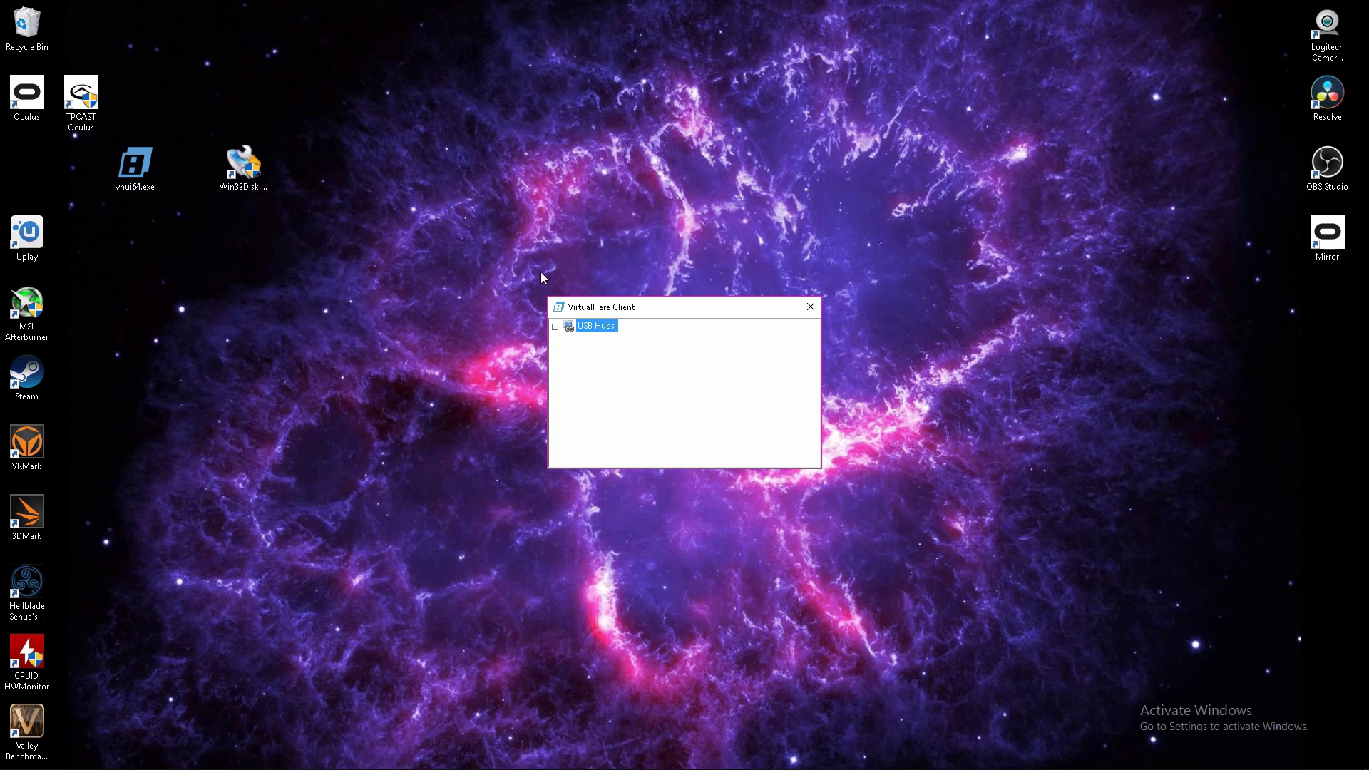
click(555, 327)
click(569, 341)
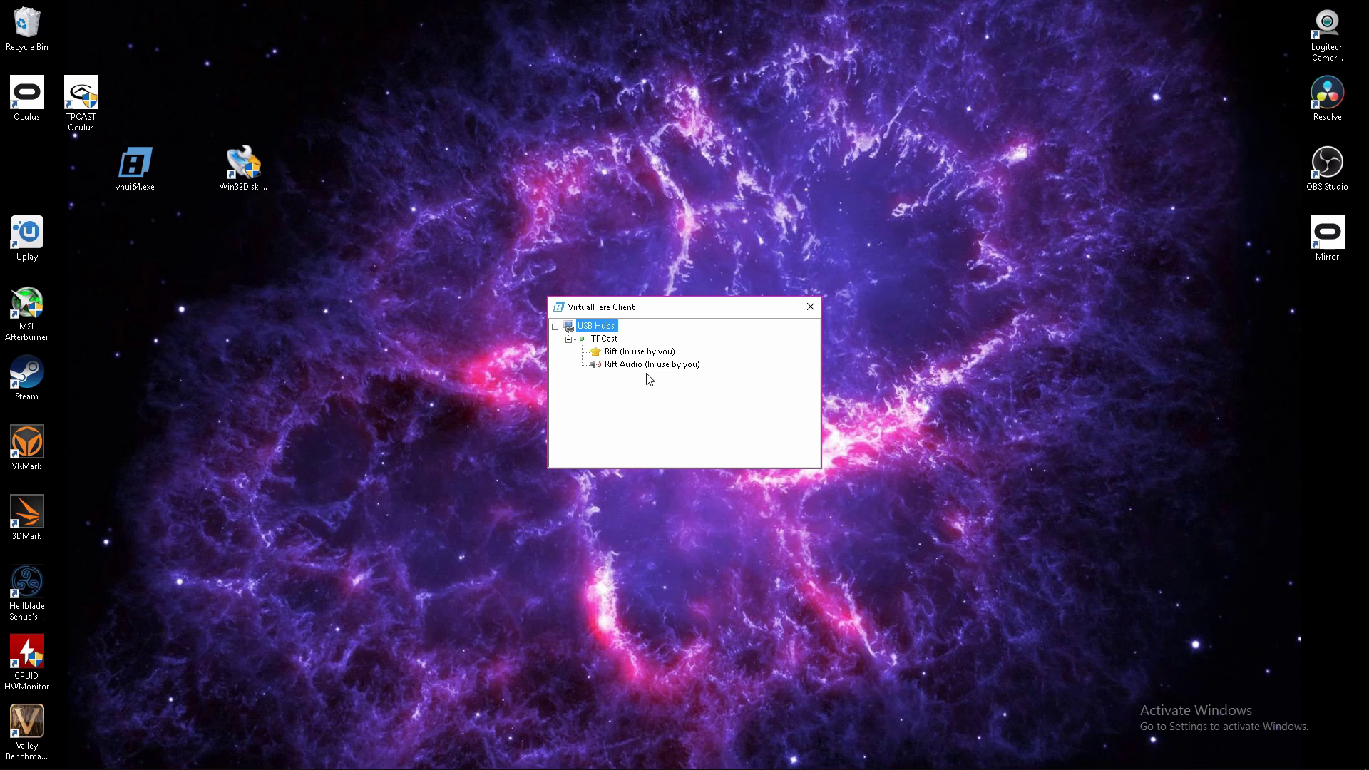
Open the current licenses for the USB Hubs in VirtualHere and copy the license information to the clipboard
right_click(596, 330)
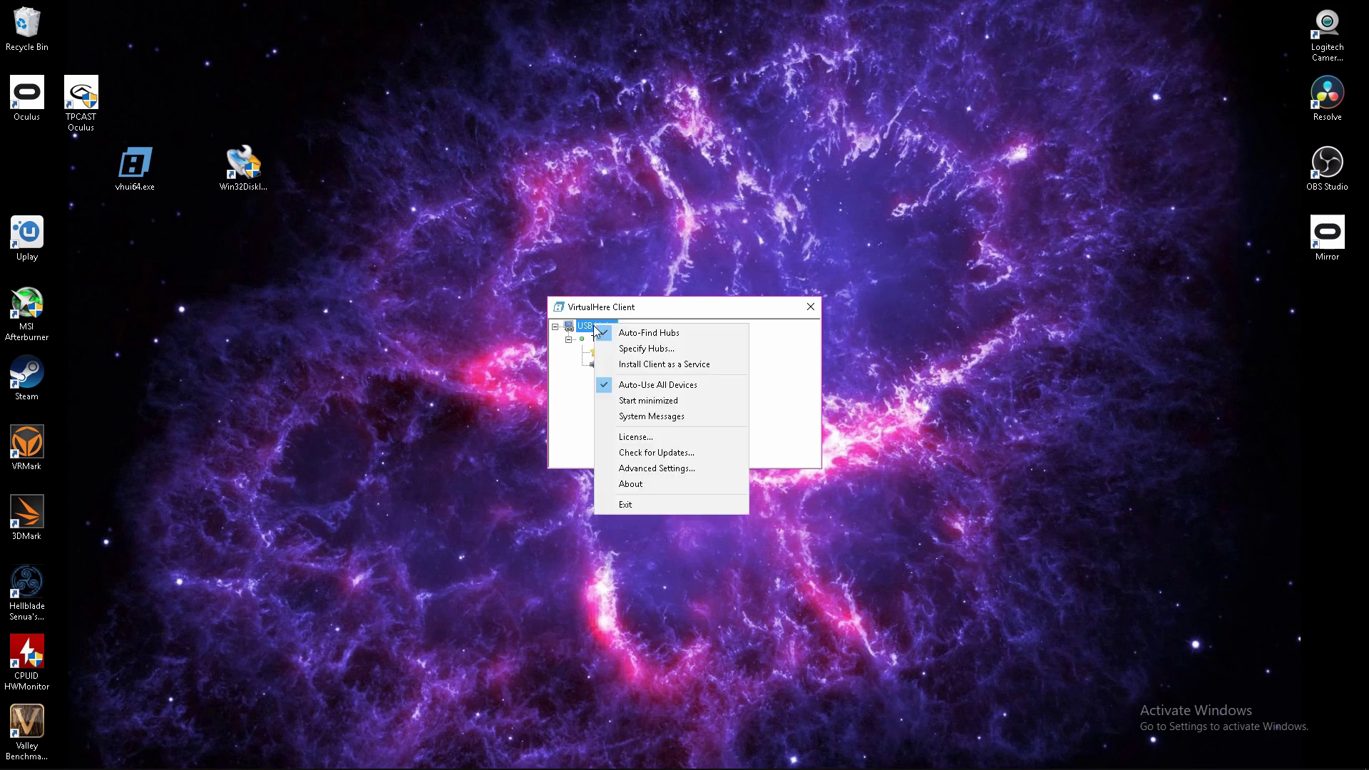
click(647, 439)
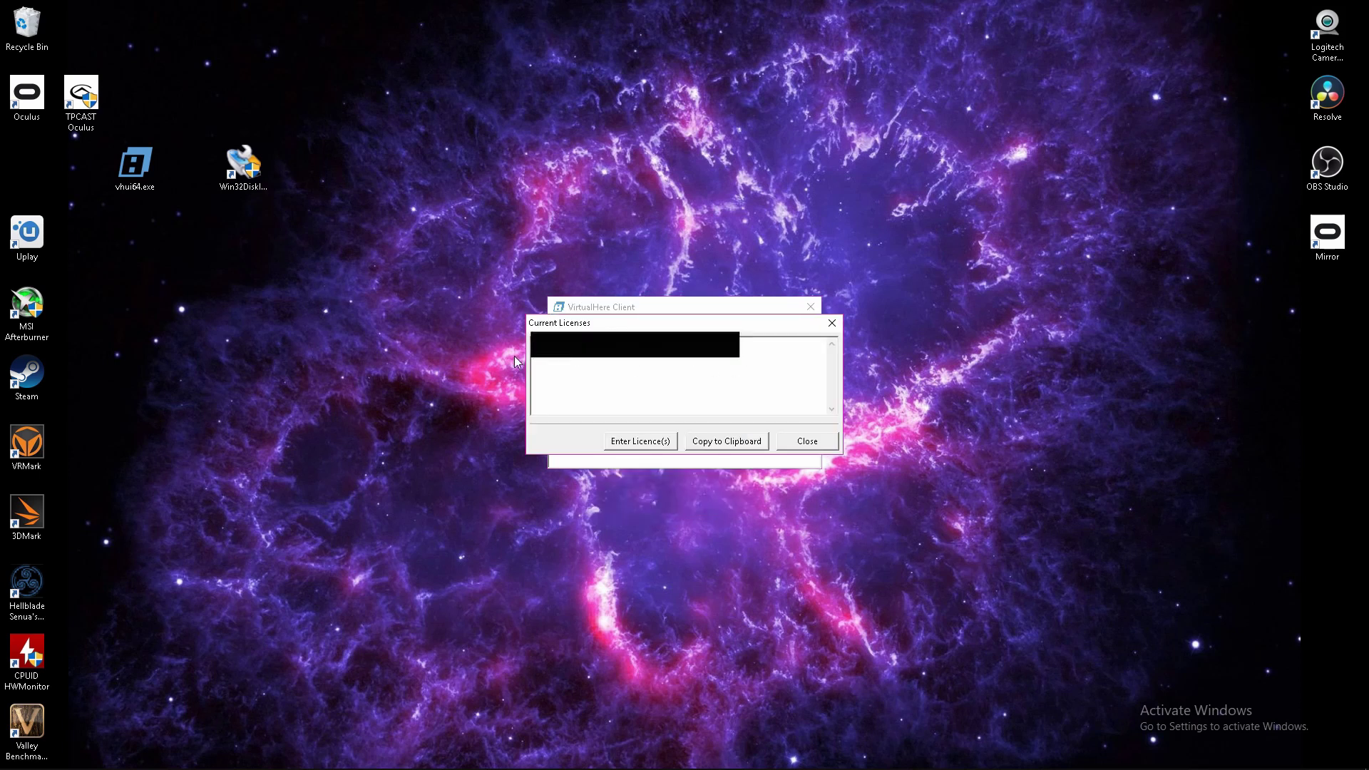
click(734, 442)
Switch to Edge and go to the "Purchasing A TPCast VirtualHere Licence" section of the OpenTPCast upgrade guide
click(53, 756)
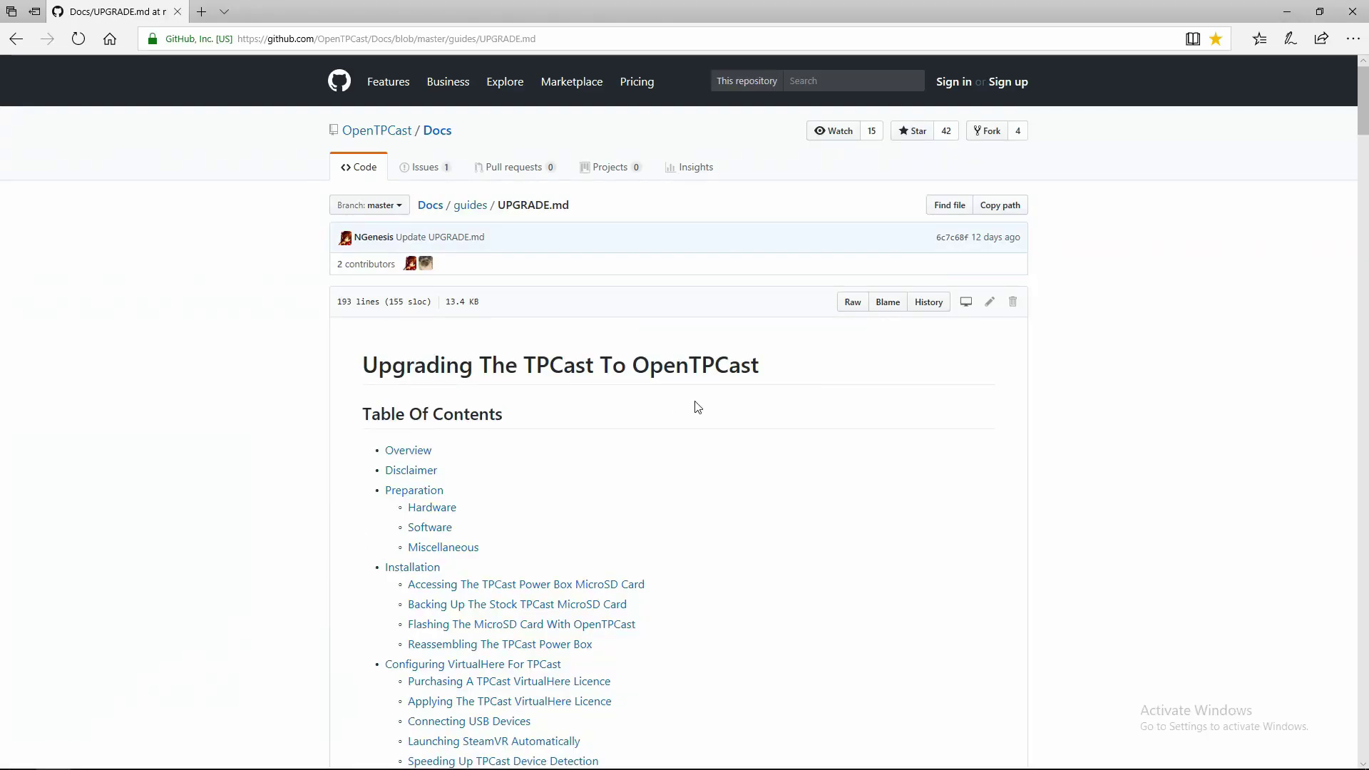
scroll(683, 442, down, 1)
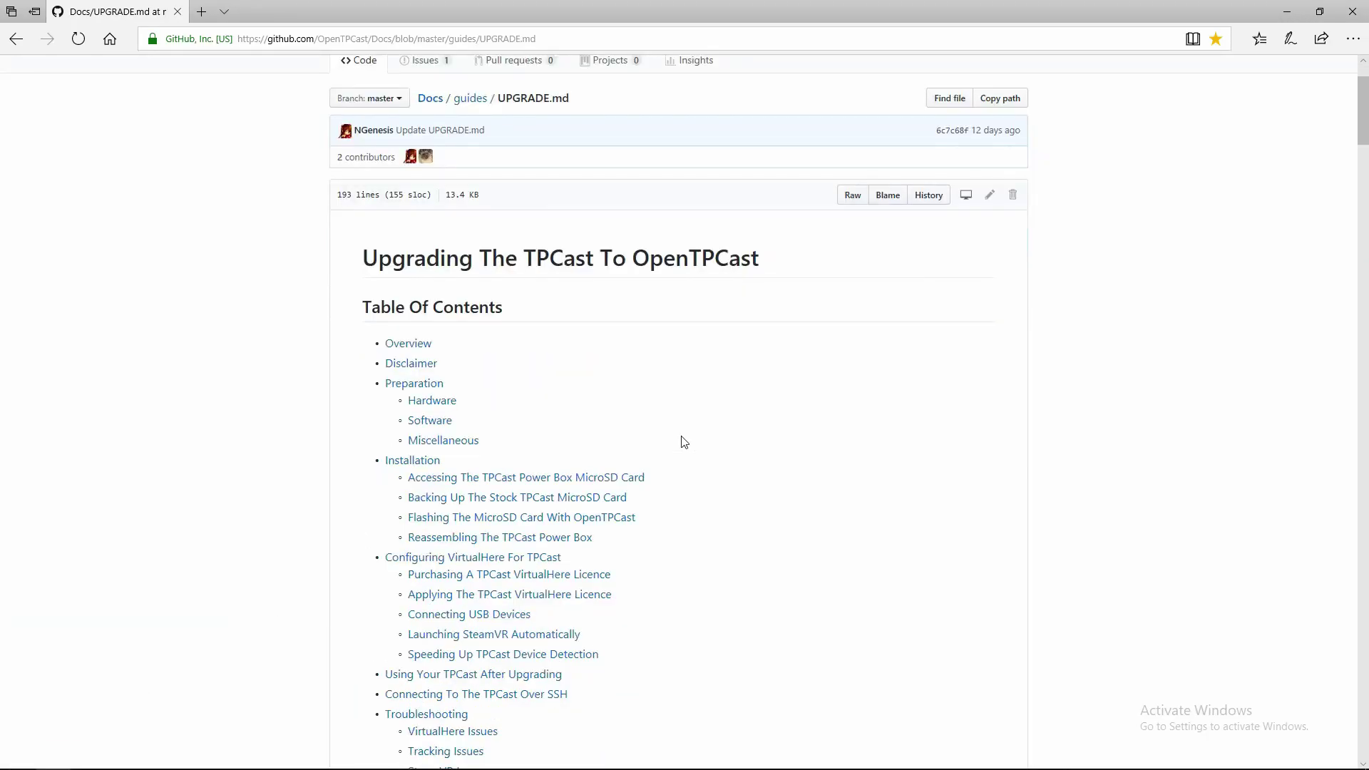
scroll(683, 442, down, 1)
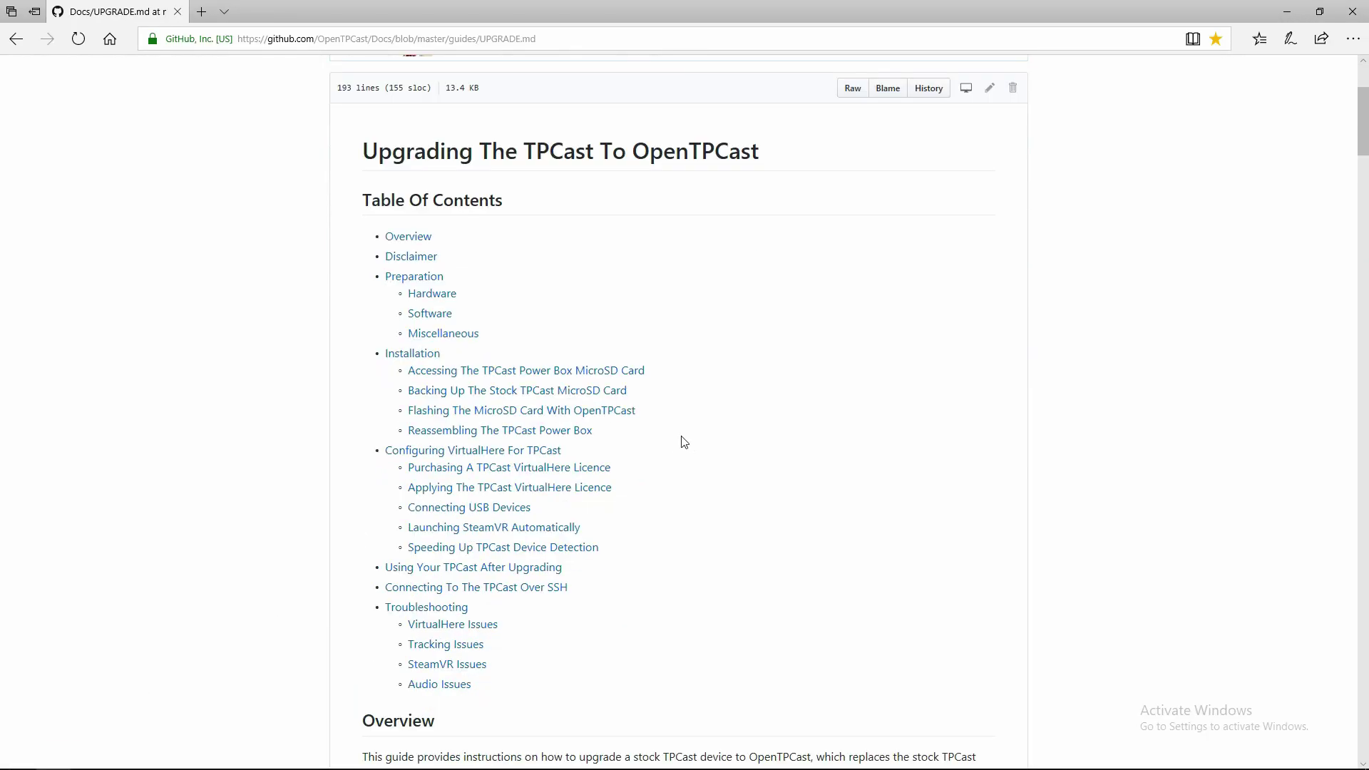
click(522, 468)
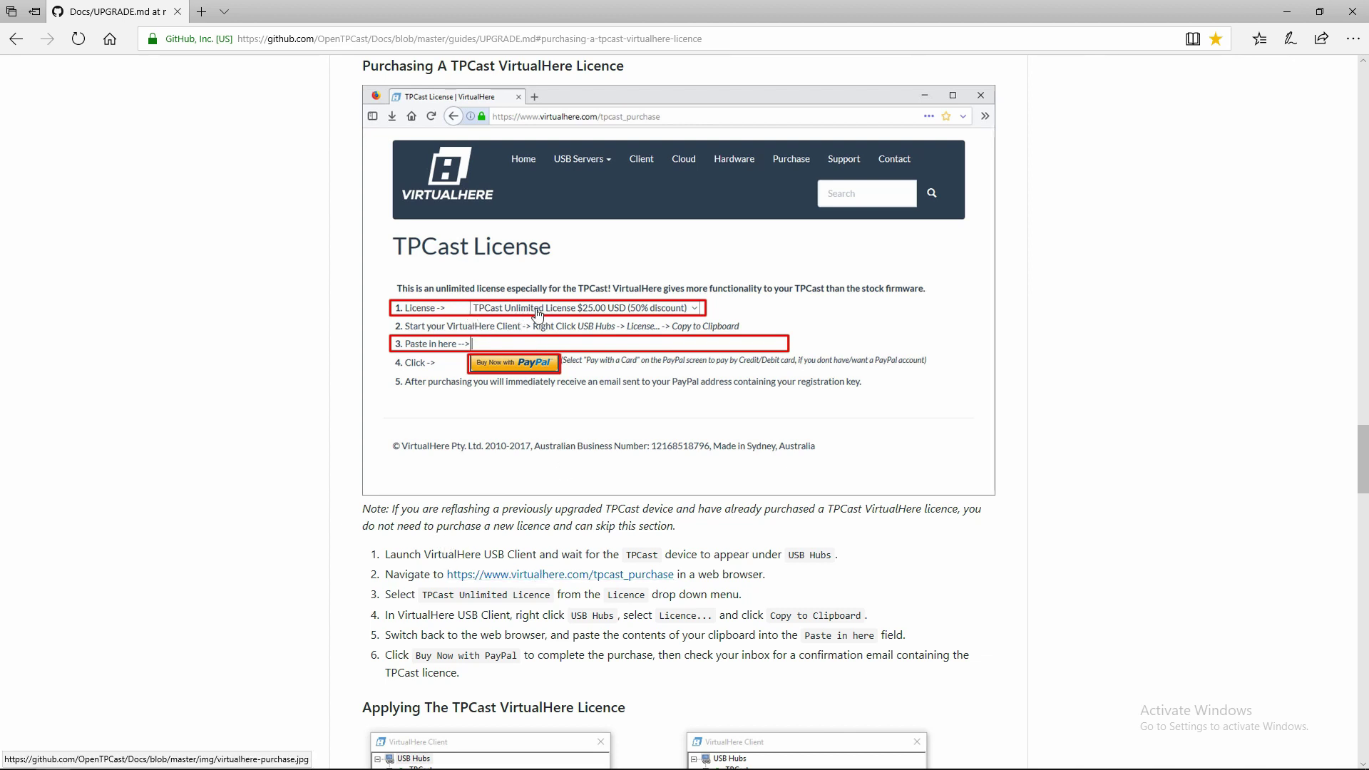
Go to the VirtualHere TPCast License purchase page and paste the copied license information into the "Paste in here" field
click(568, 576)
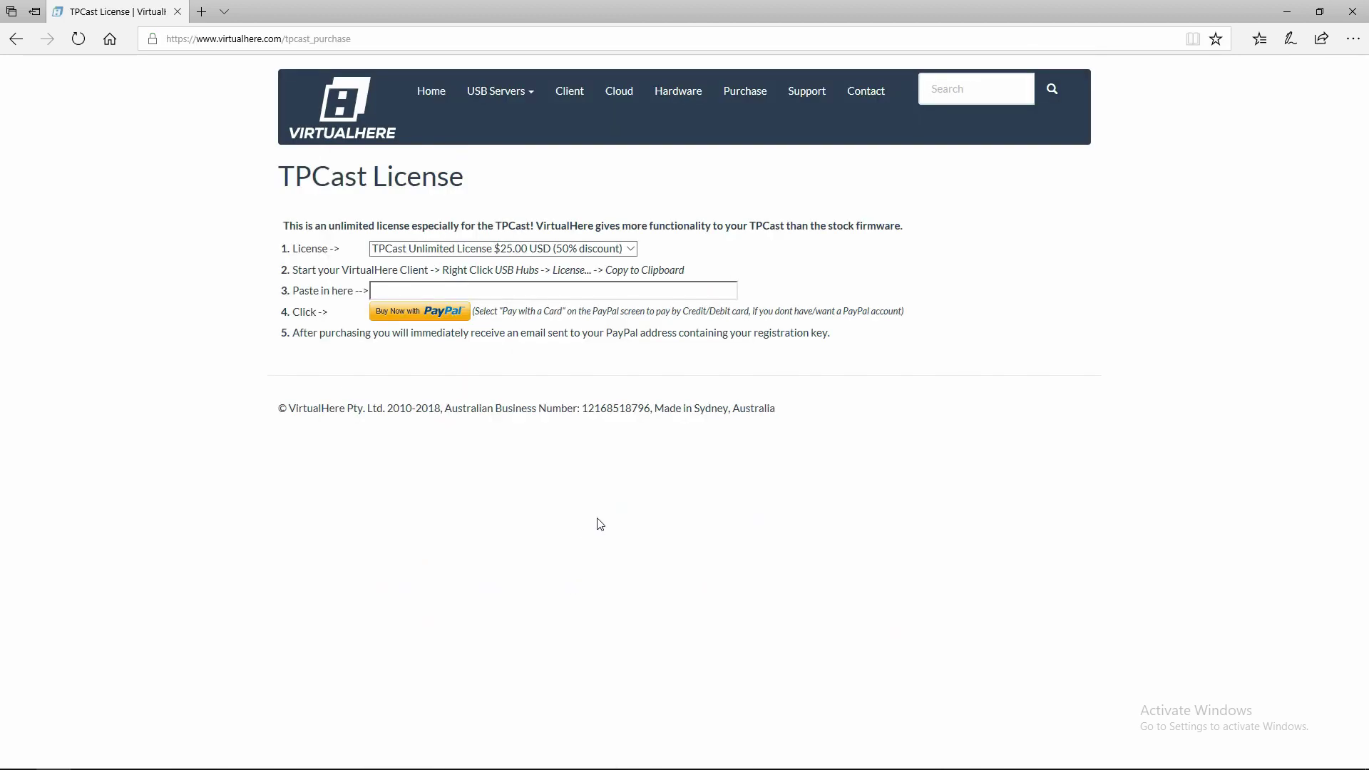
right_click(407, 291)
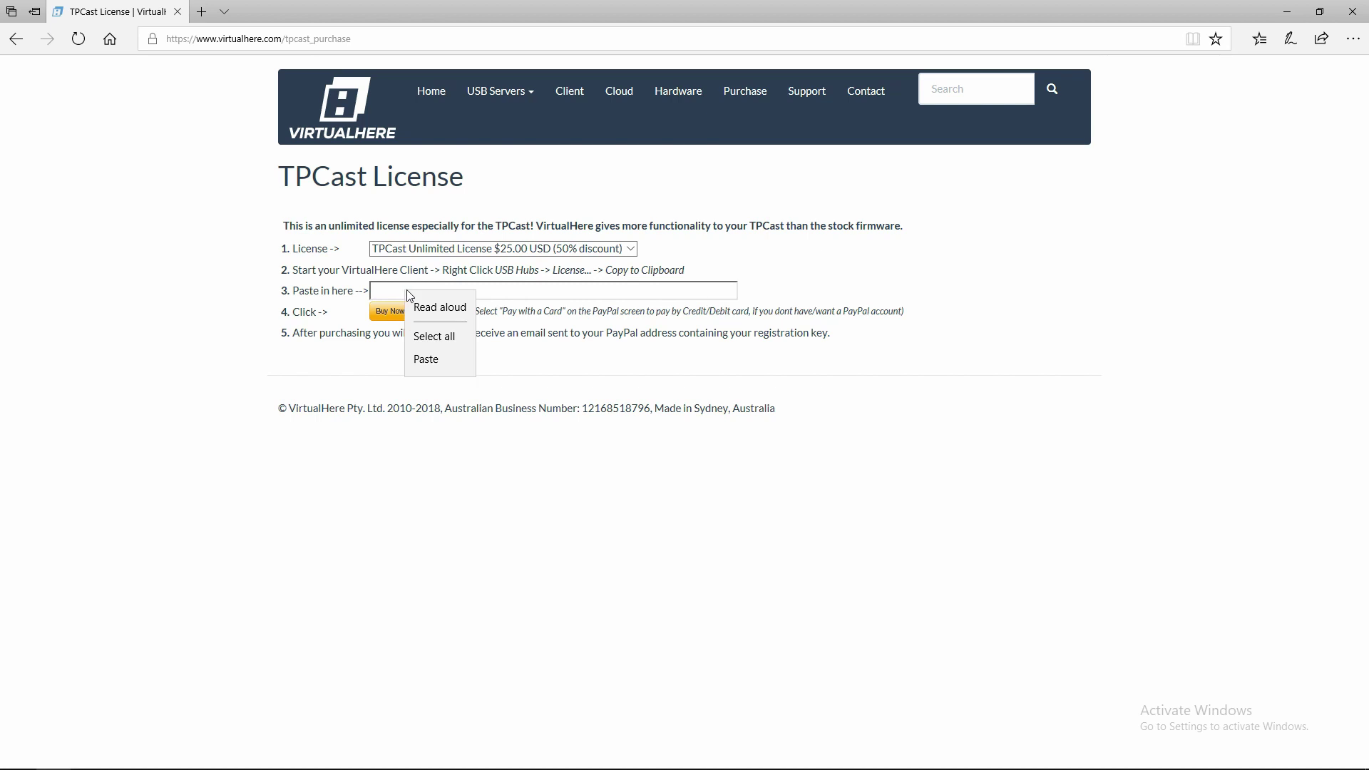
click(426, 359)
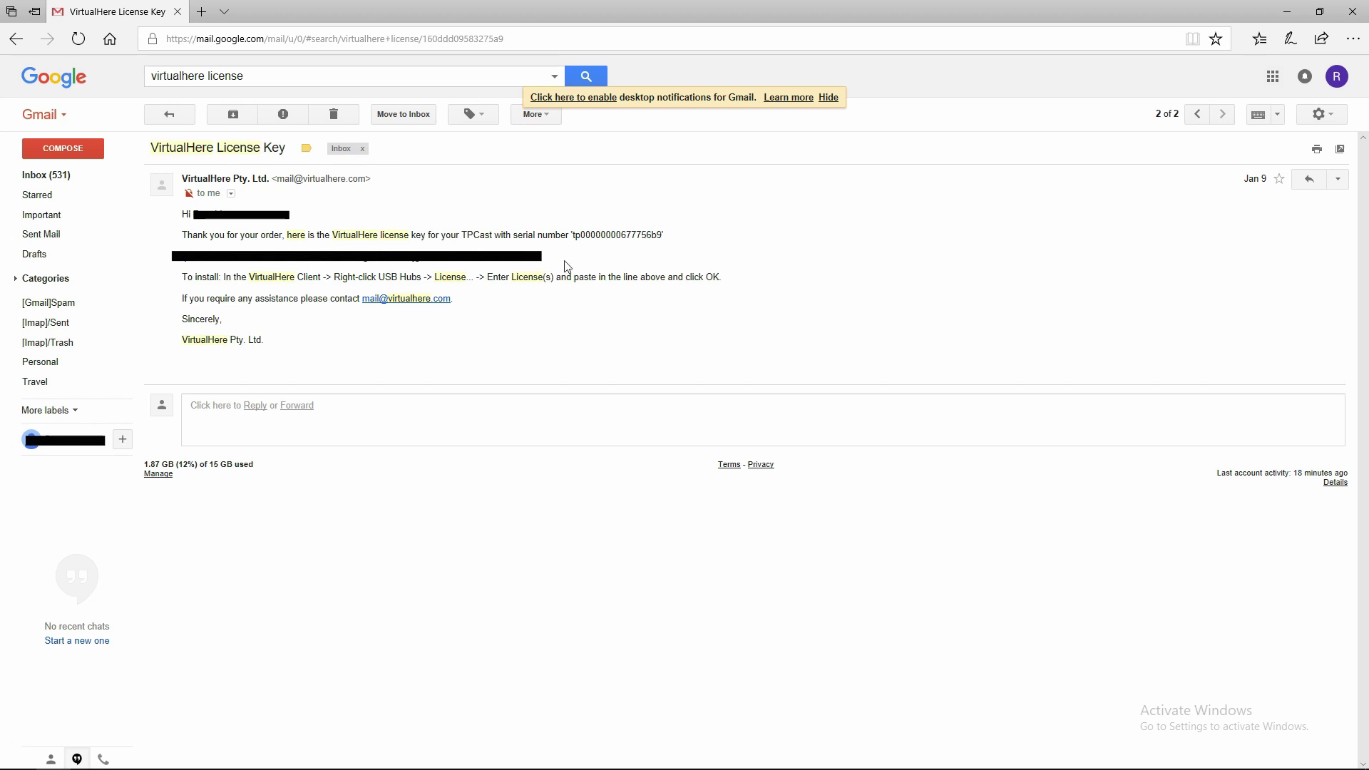
Copy the license key from the VirtualHere License Key email and minimize the browser to return to the VirtualHere Client
double_click(362, 256)
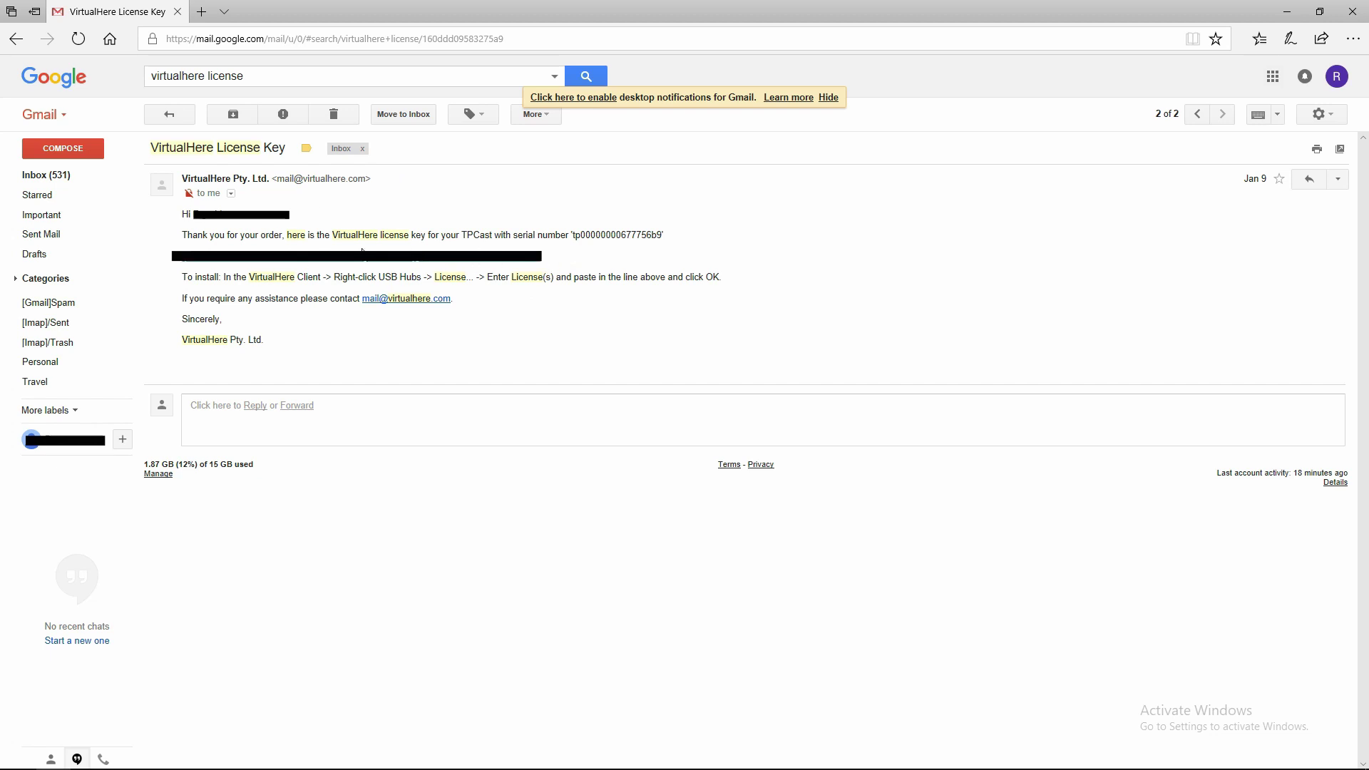
right_click(256, 256)
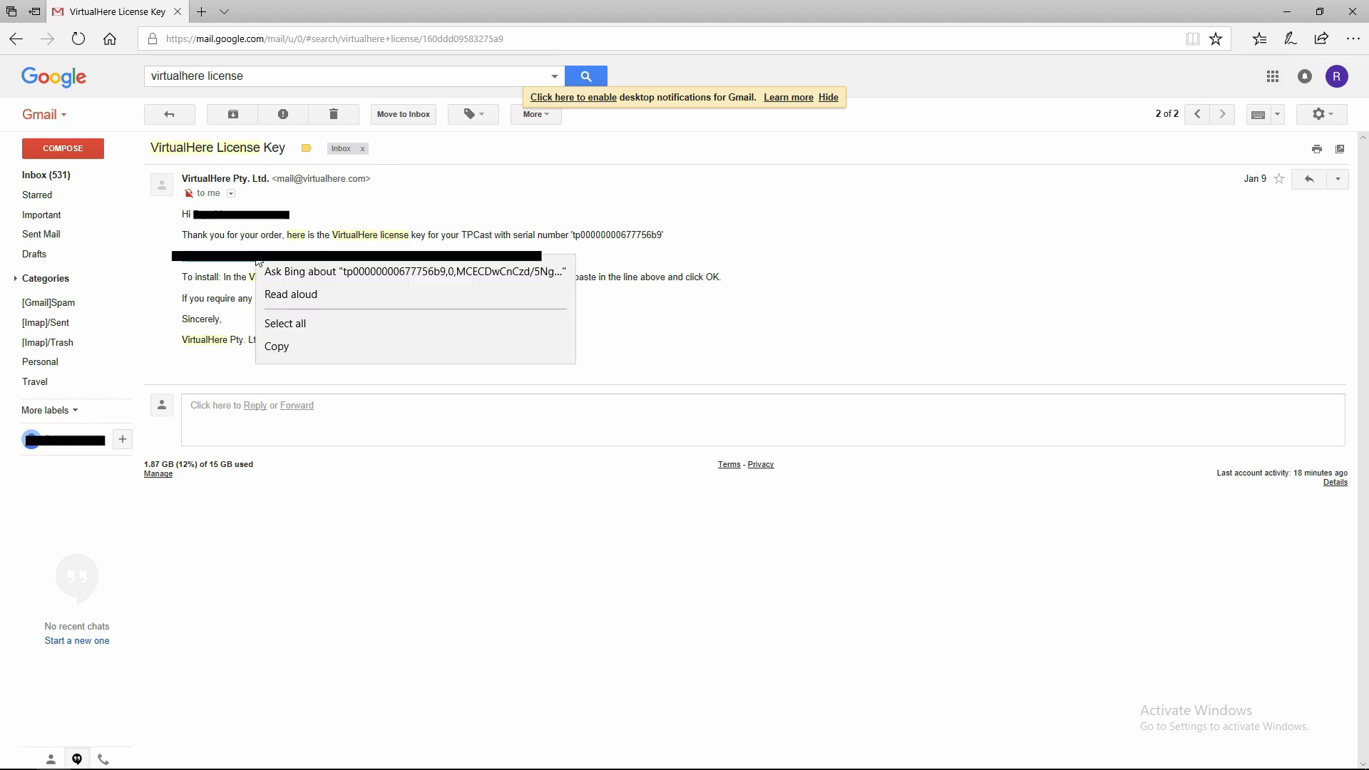
click(302, 348)
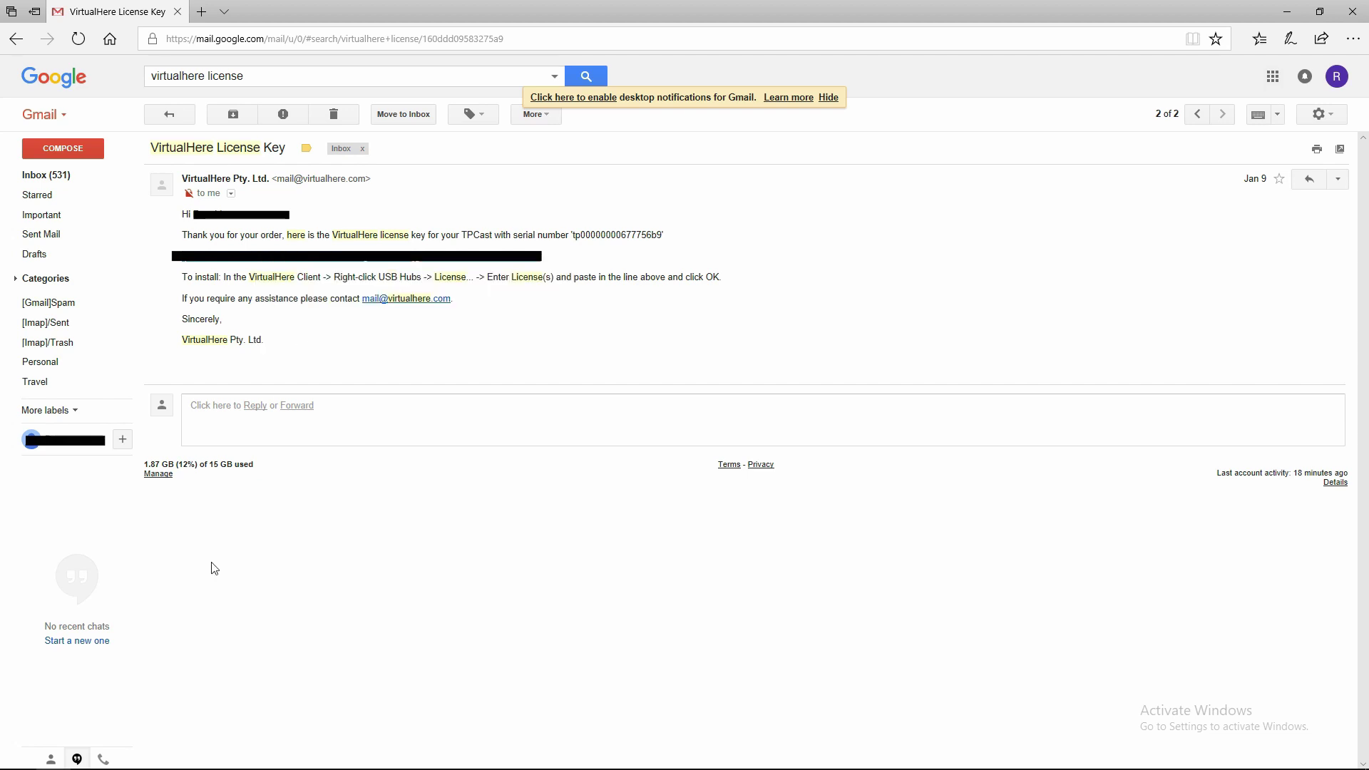
mouse_move(171, 766)
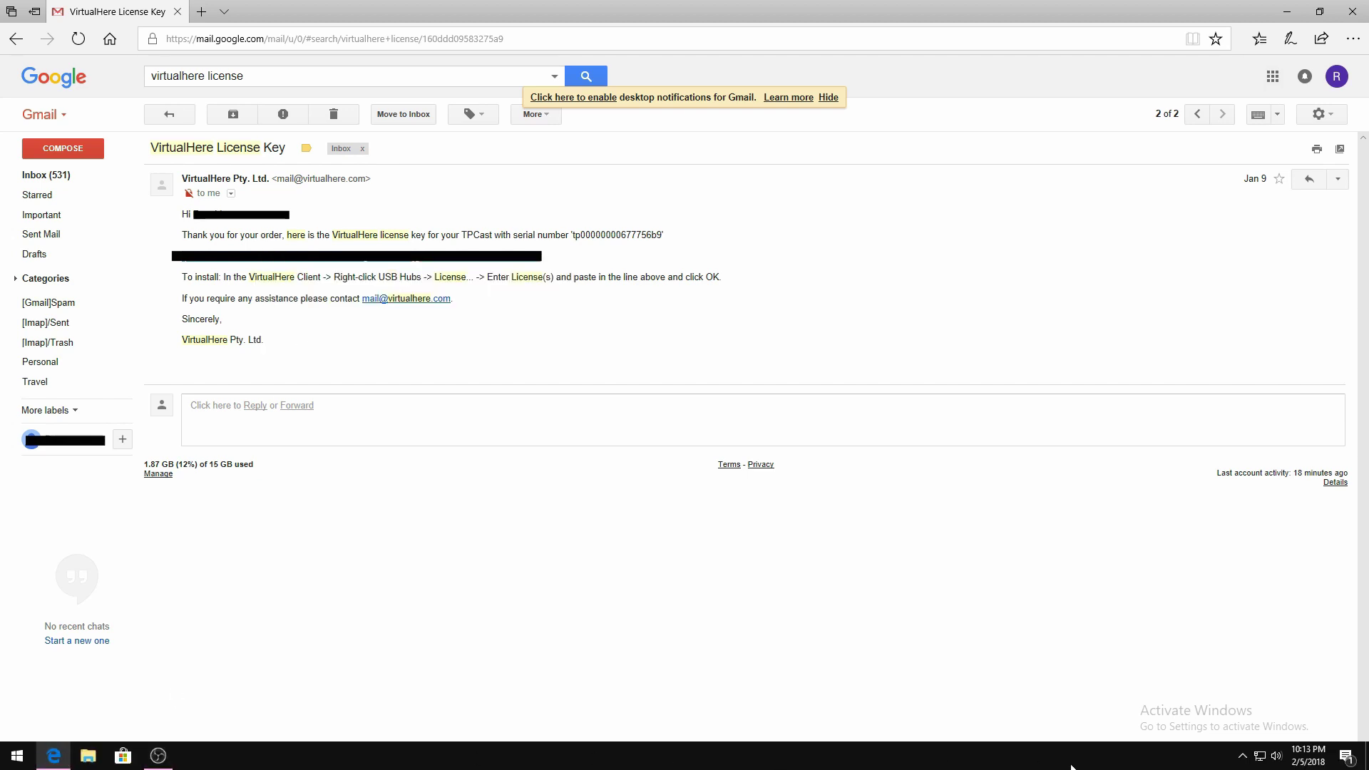
click(1243, 757)
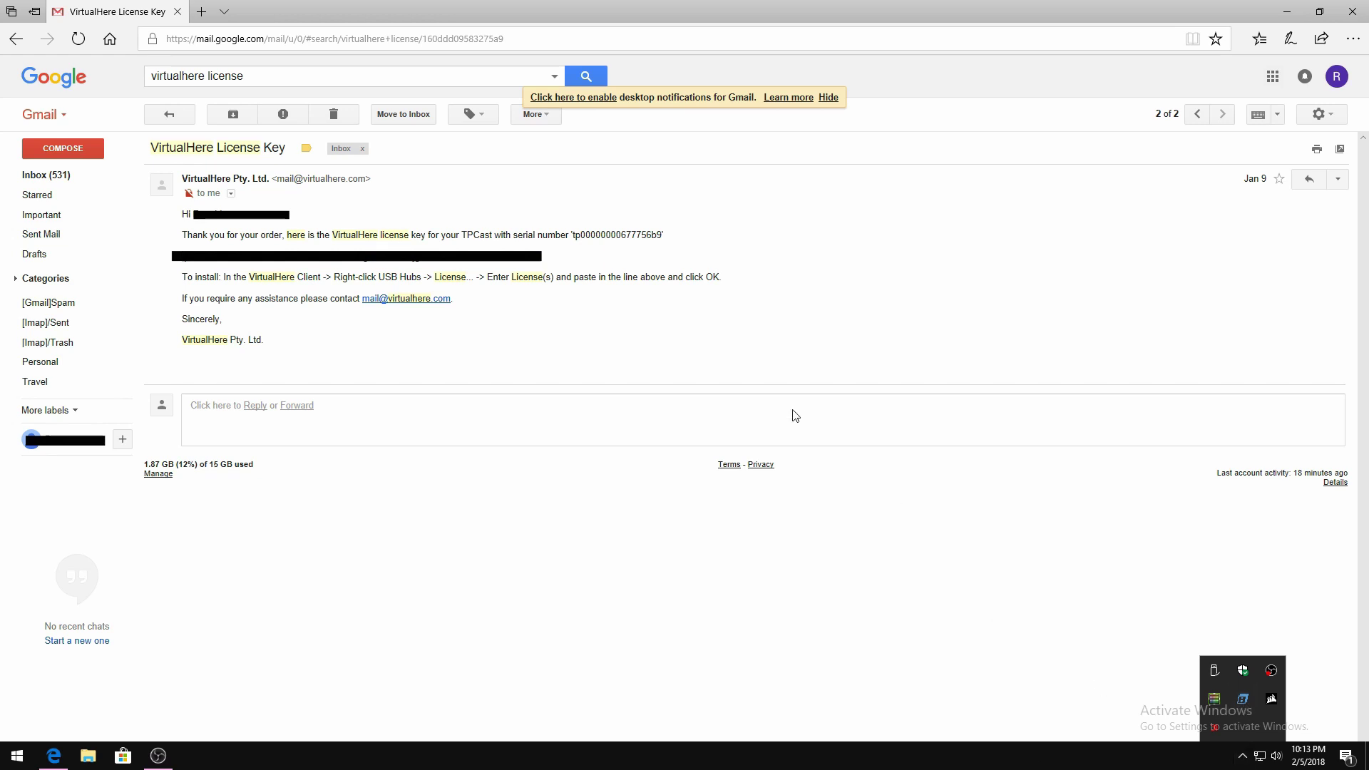
click(1286, 12)
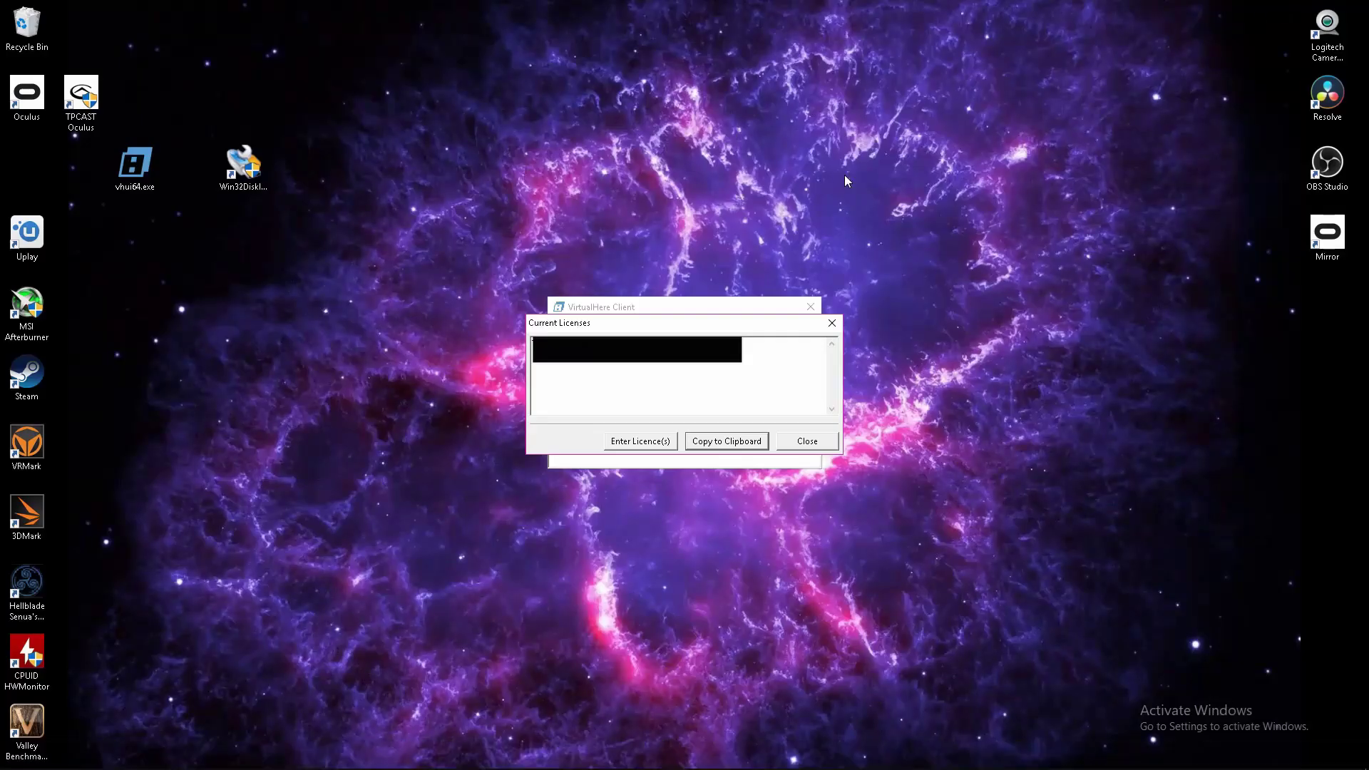
Try entering the emailed license key in VirtualHere's license entry dialog, cancel the entry and close the current licenses
click(650, 443)
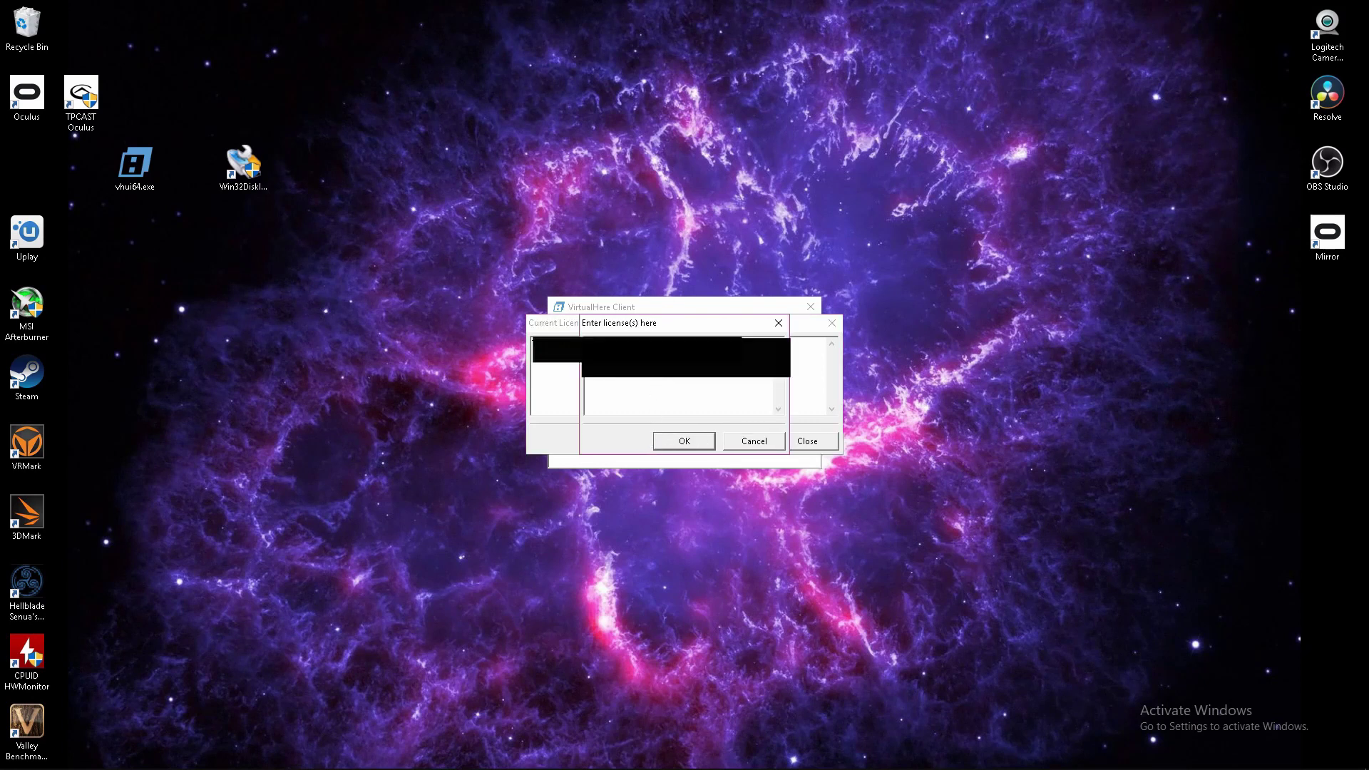
click(764, 445)
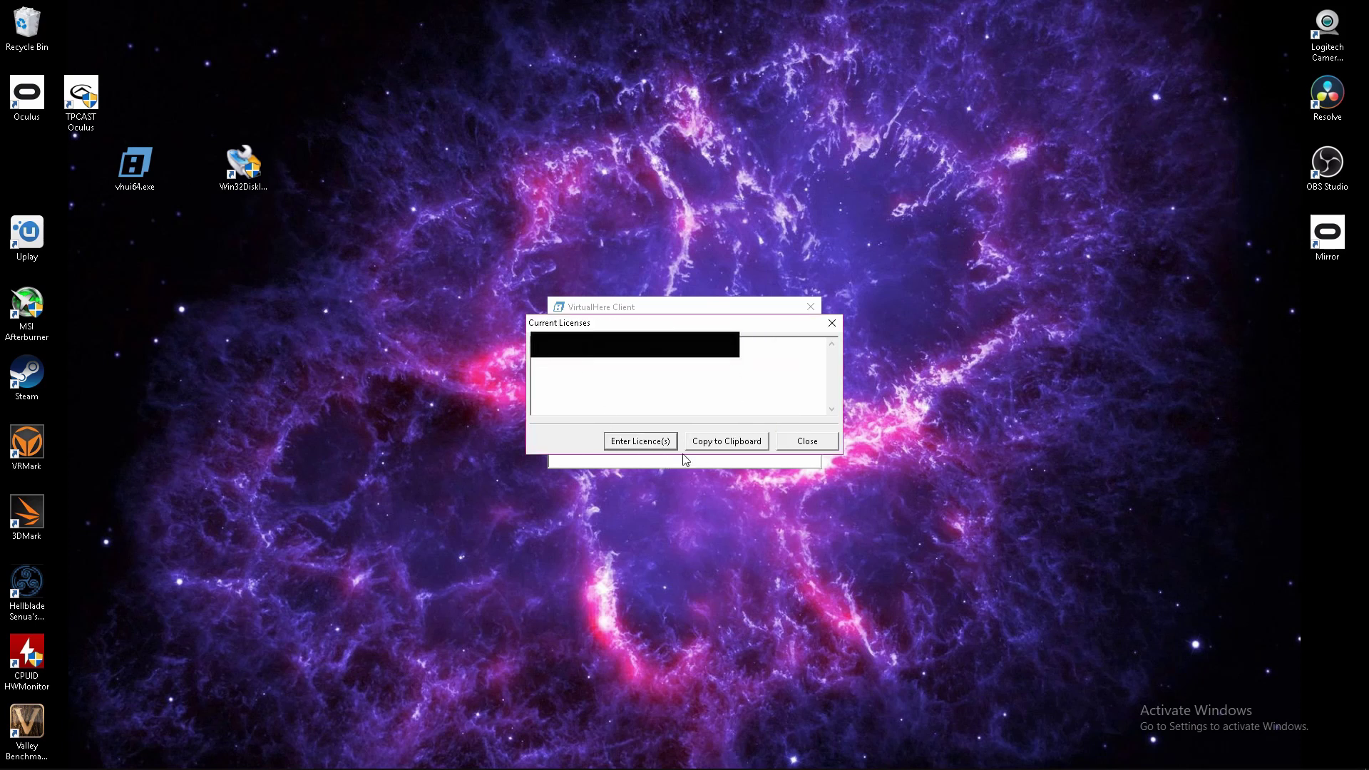
click(807, 441)
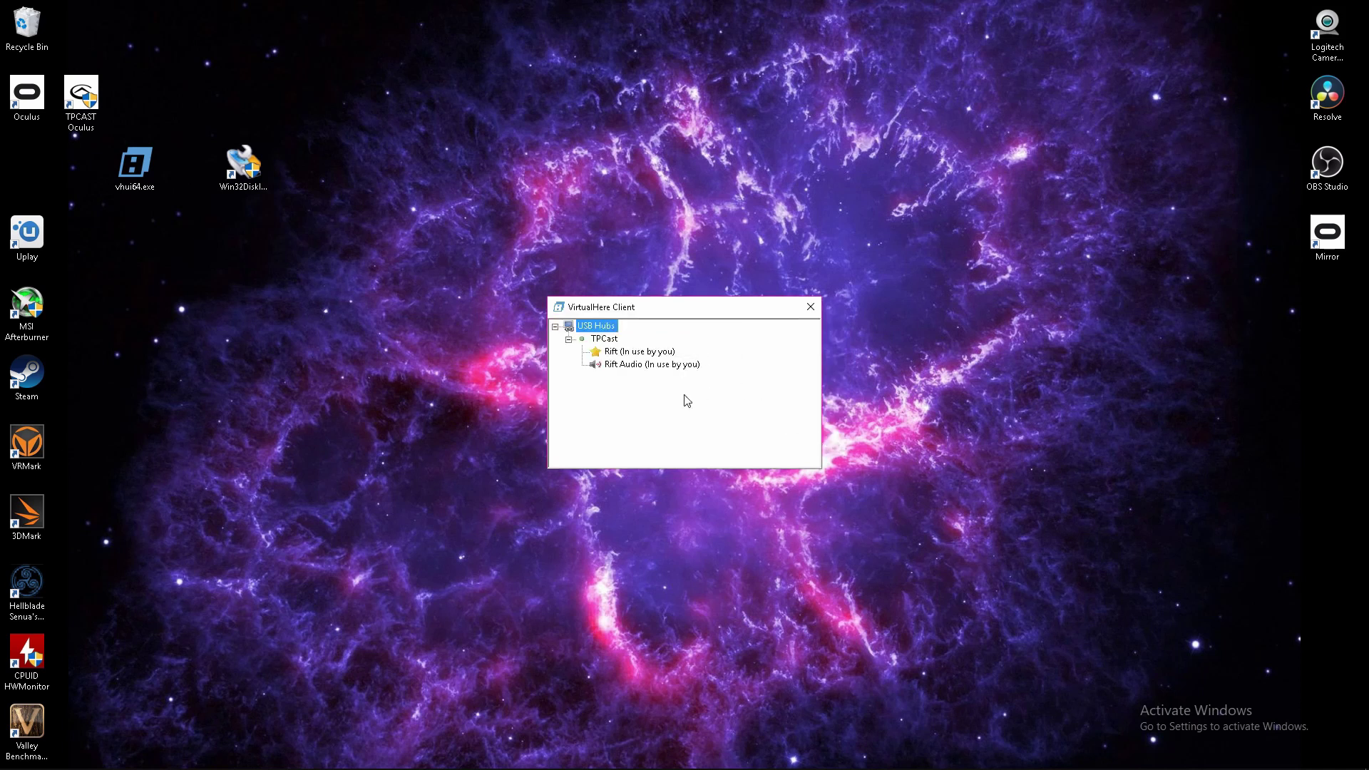
Review the current licenses for the USB Hubs in VirtualHere and close the license window
right_click(610, 332)
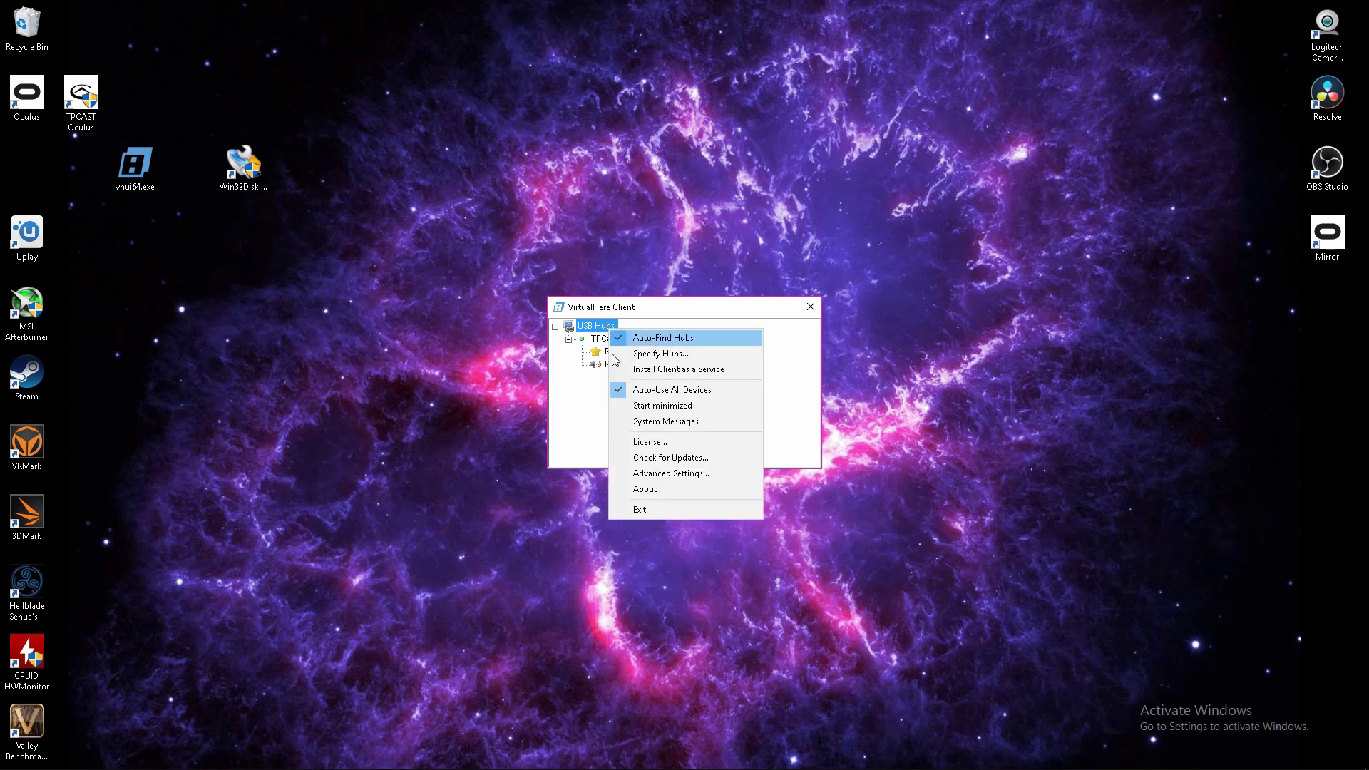
click(649, 440)
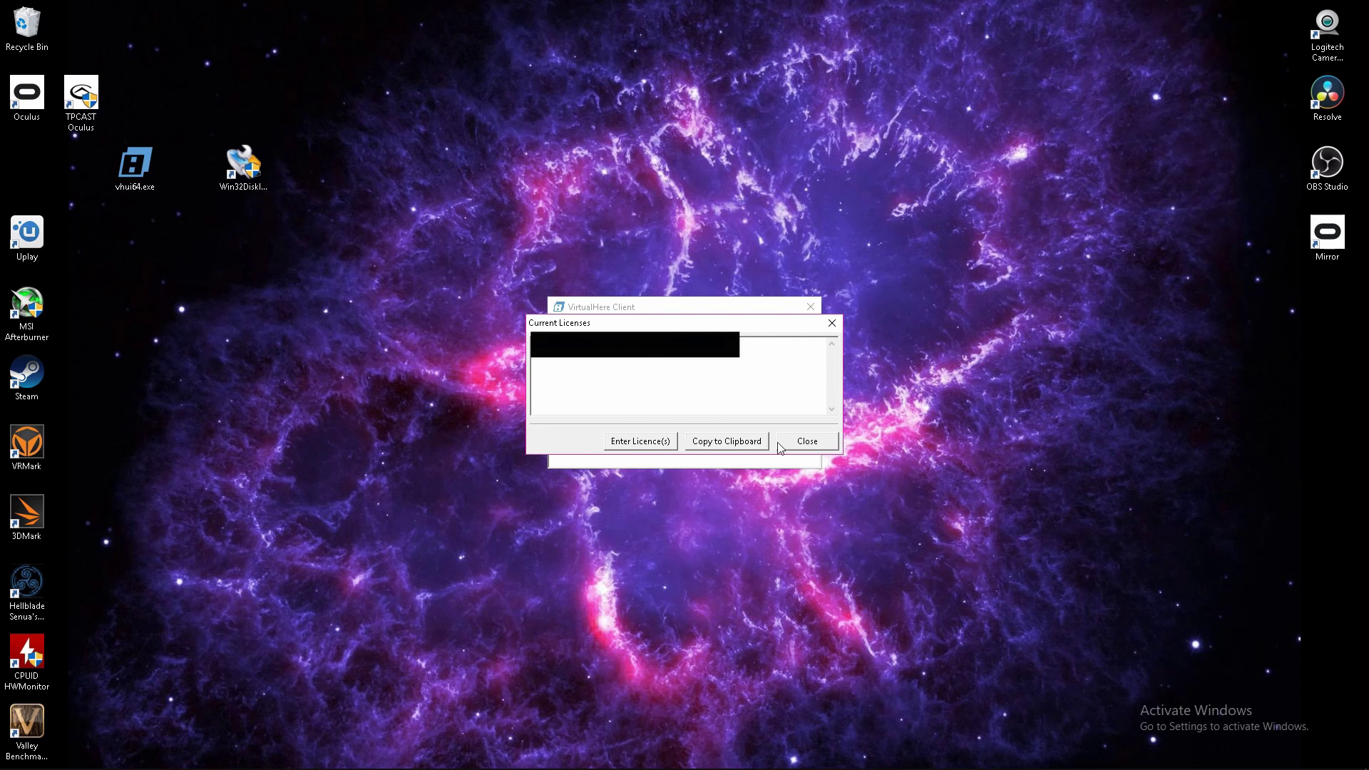
click(833, 323)
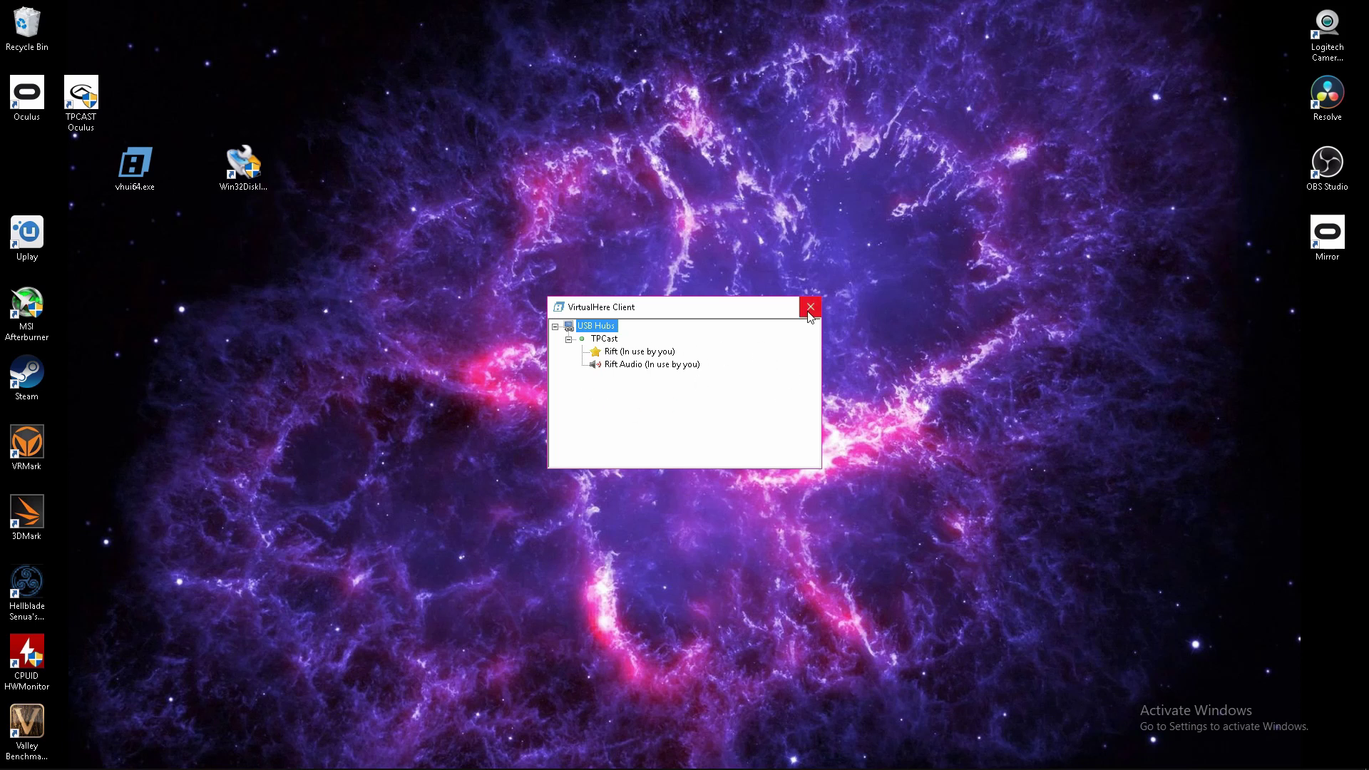
Bring up the available options for USB Hubs in the VirtualHere Client
right_click(609, 329)
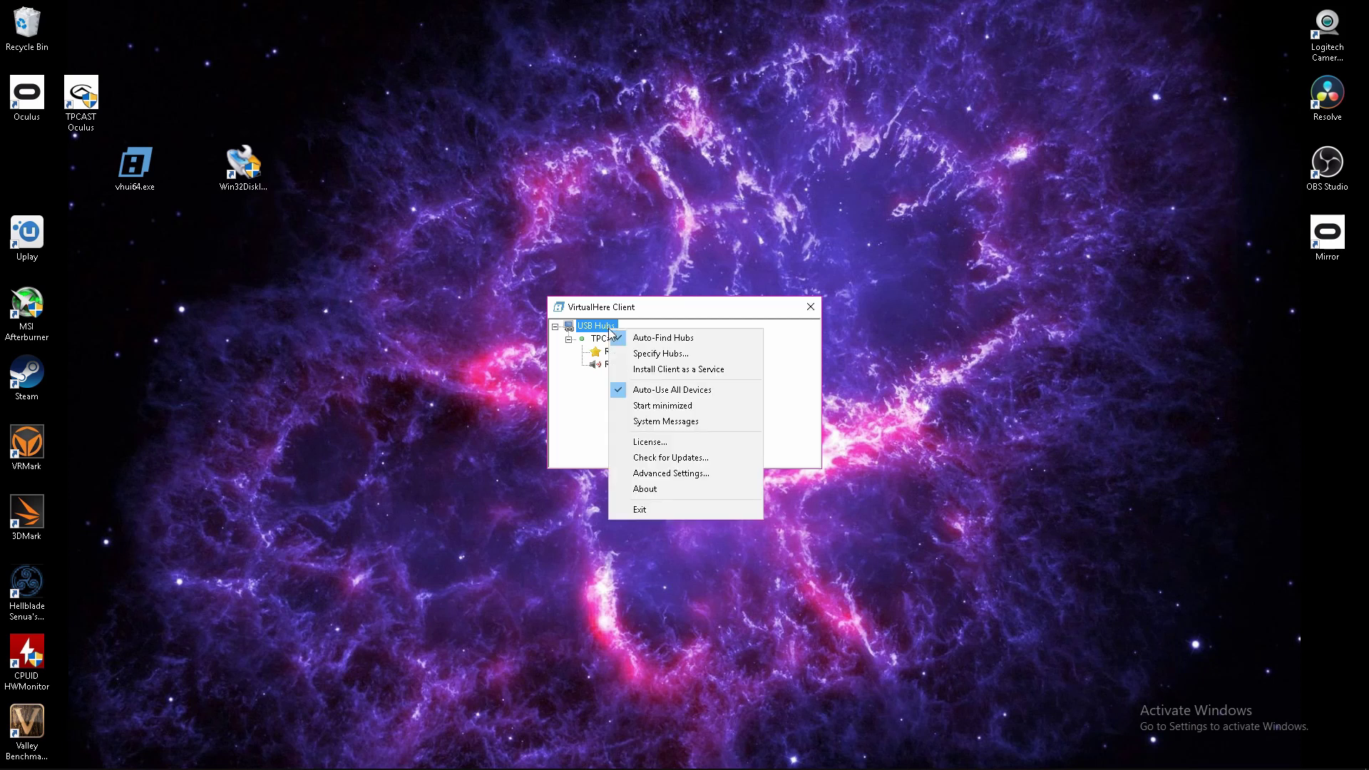